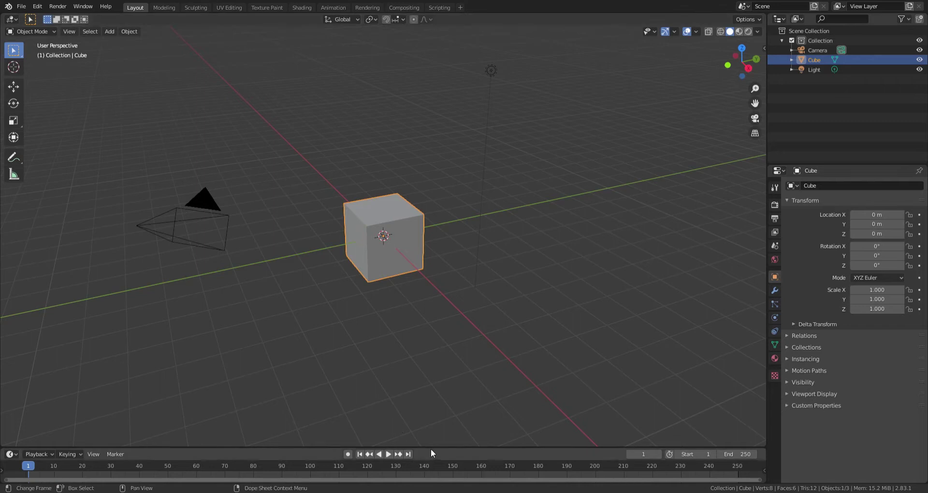
Enlarge the bottom area below the 3D view and turn it into the Shader Editor
drag(432, 447, 420, 320)
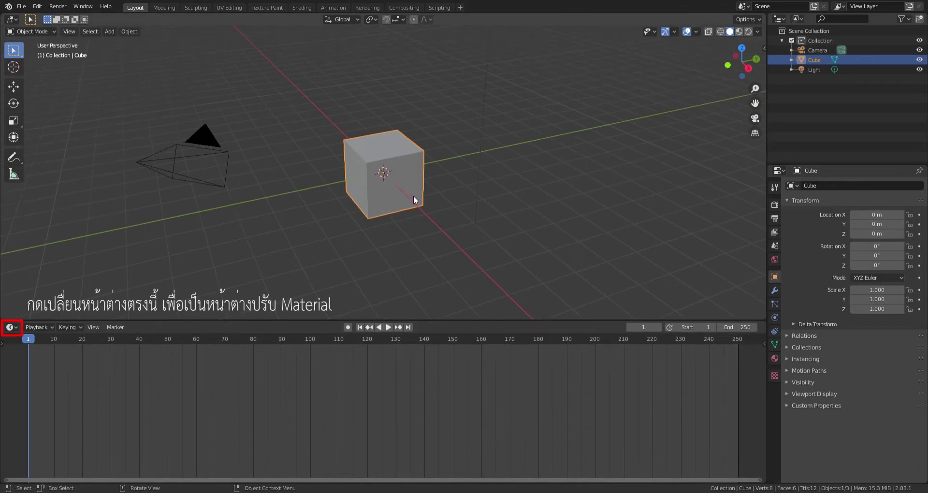
click(17, 329)
click(34, 416)
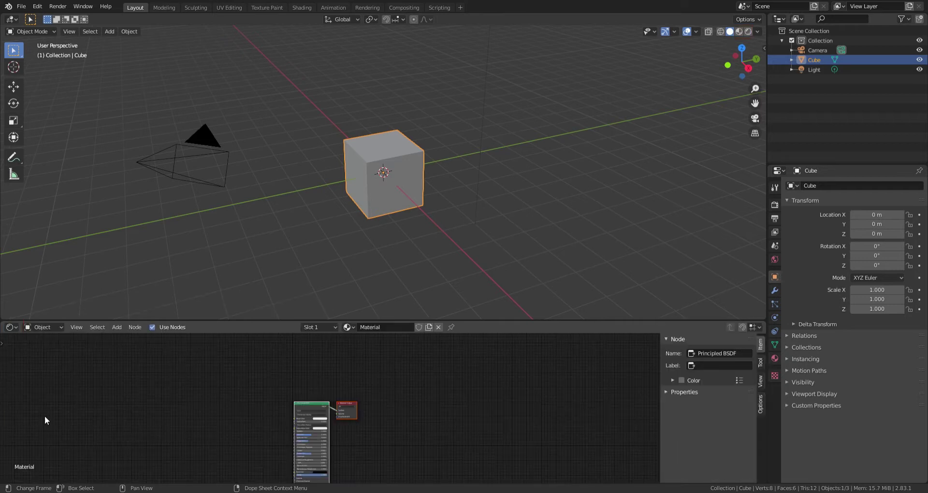
drag(467, 326, 467, 271)
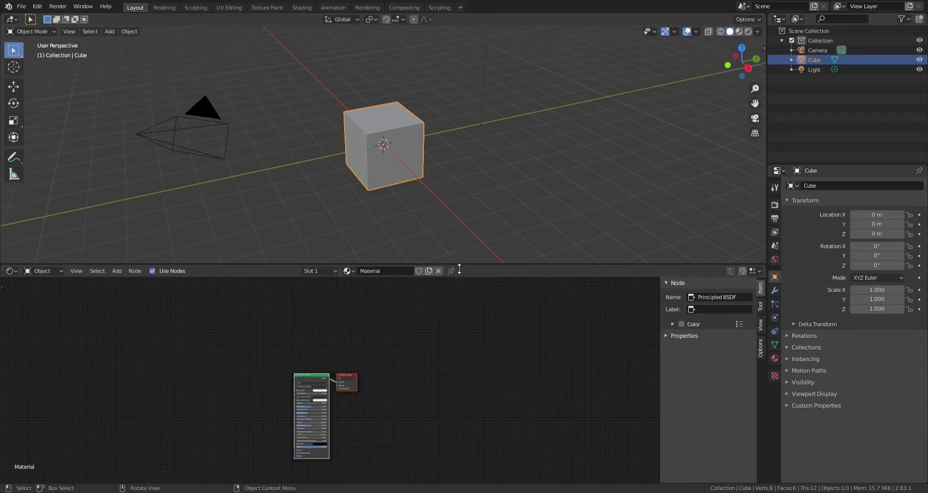
Preview materials in the viewport, make the cube's Base Color red, then switch to Rendered shading
click(742, 32)
scroll(352, 394, up, 1)
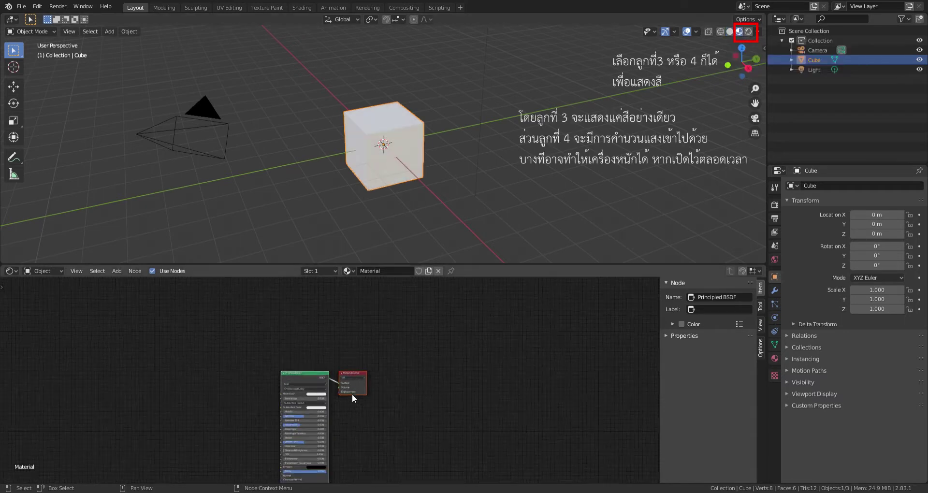
scroll(324, 403, up, 2)
click(321, 398)
click(324, 362)
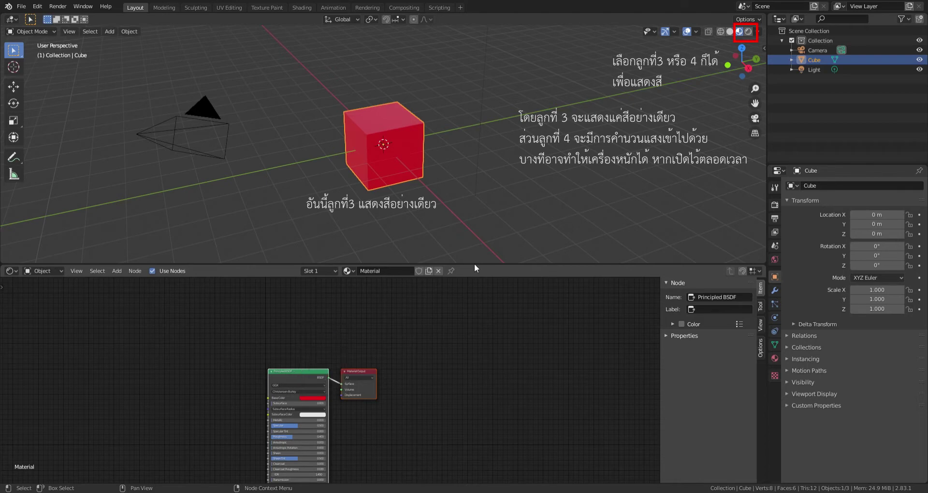
click(748, 32)
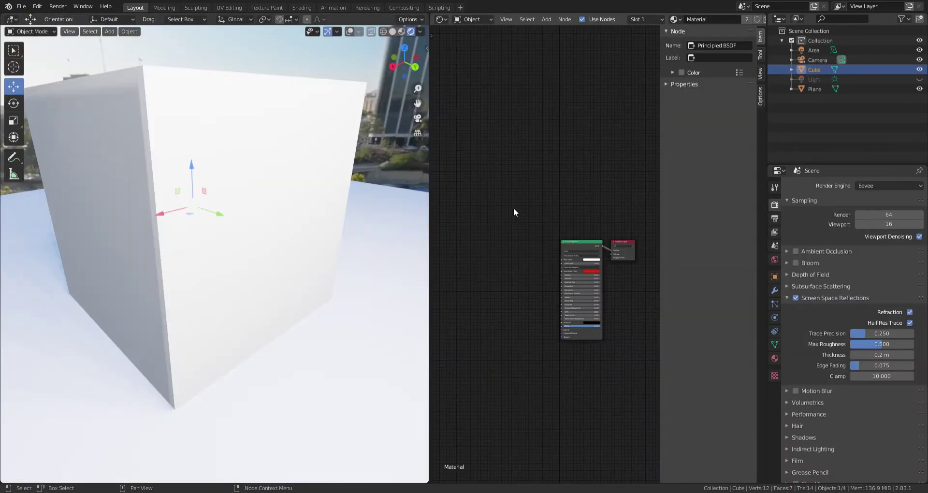
Zoom in on the Principled BSDF node and sweep the cube's Base Color through several hues
mouse_move(513, 208)
ctrl+middle_down()
mouse_move(559, 201)
mouse_move(501, 159)
ctrl+middle_up()
scroll(530, 184, up, 2)
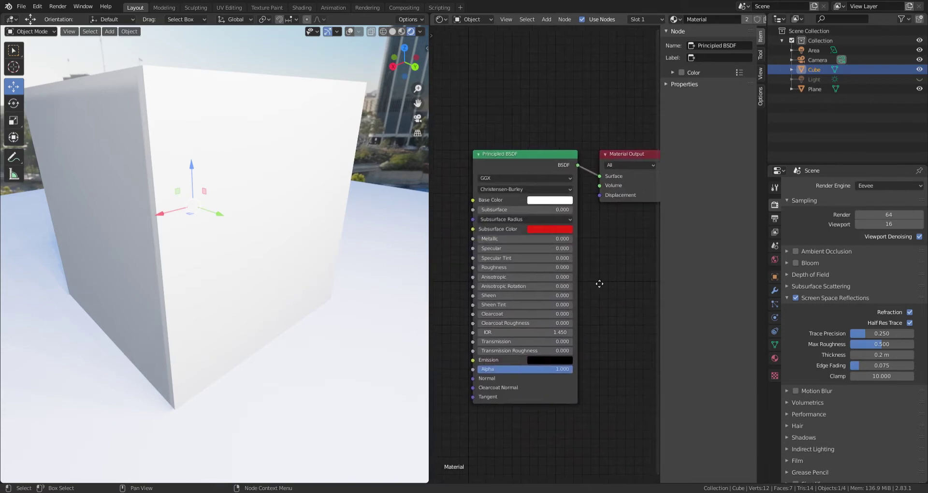
middle_drag(633, 286, 599, 267)
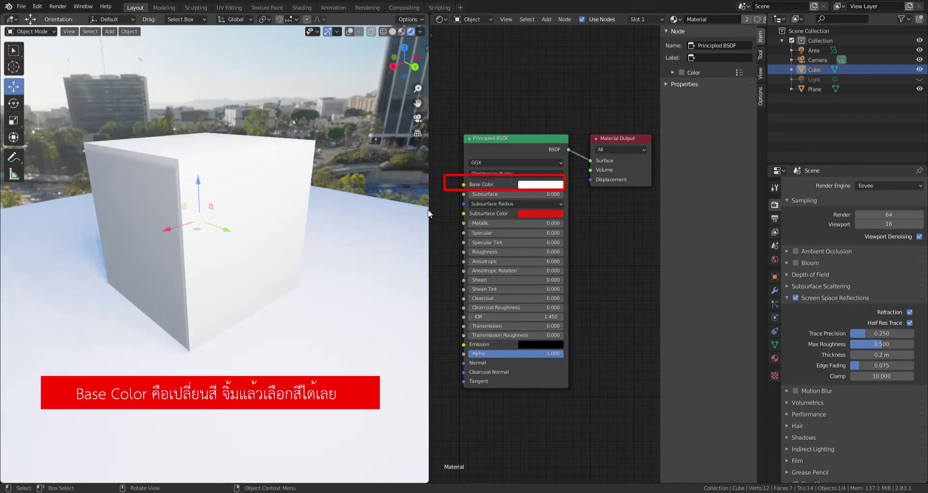
drag(428, 209, 407, 210)
mouse_move(377, 212)
middle_down()
mouse_move(265, 221)
mouse_move(453, 187)
middle_up()
click(551, 185)
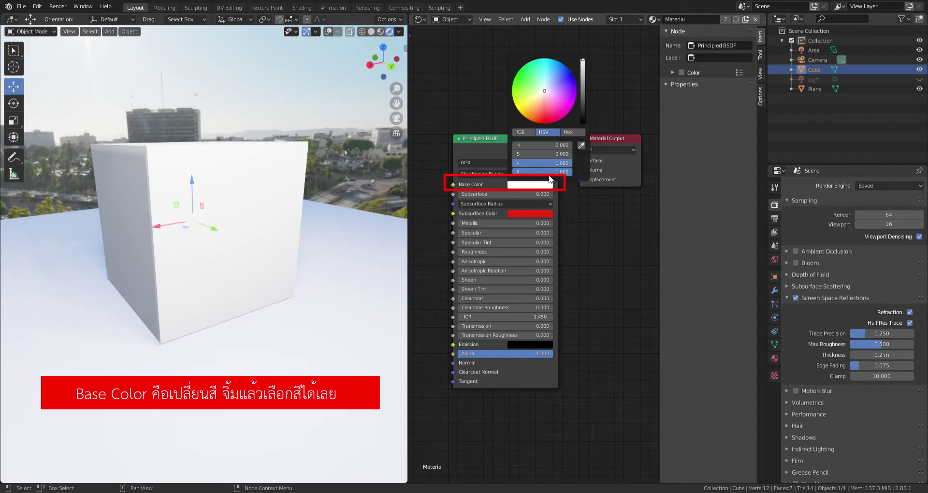
mouse_move(563, 77)
mouse_down()
mouse_move(517, 108)
mouse_move(553, 122)
mouse_up()
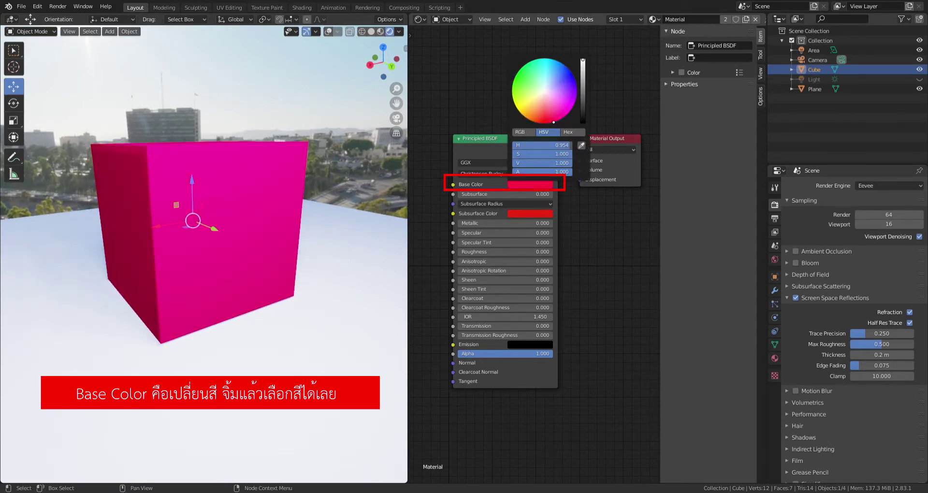
Return the Base Color to white and set the Subsurface Color to pale lilac
drag(549, 96, 543, 91)
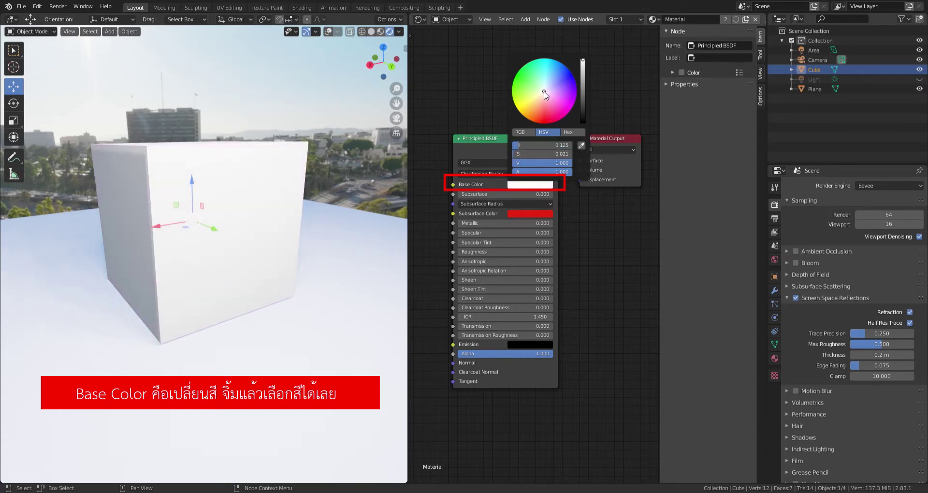
click(530, 213)
click(549, 119)
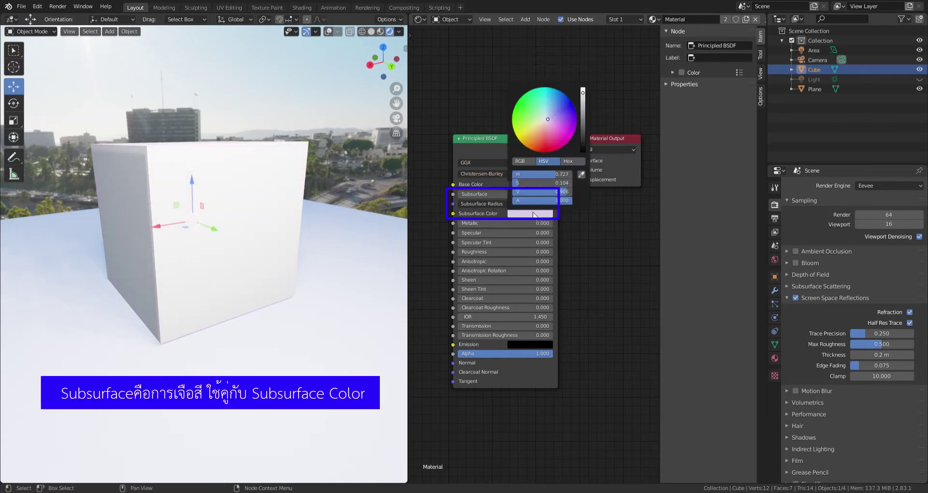
Test Subsurface amounts up to 0.150 while trying cyan, red, then pinkish-magenta Subsurface Colors
drag(547, 119, 522, 111)
mouse_move(462, 194)
mouse_down()
mouse_move(553, 194)
mouse_move(459, 194)
mouse_move(508, 193)
mouse_up()
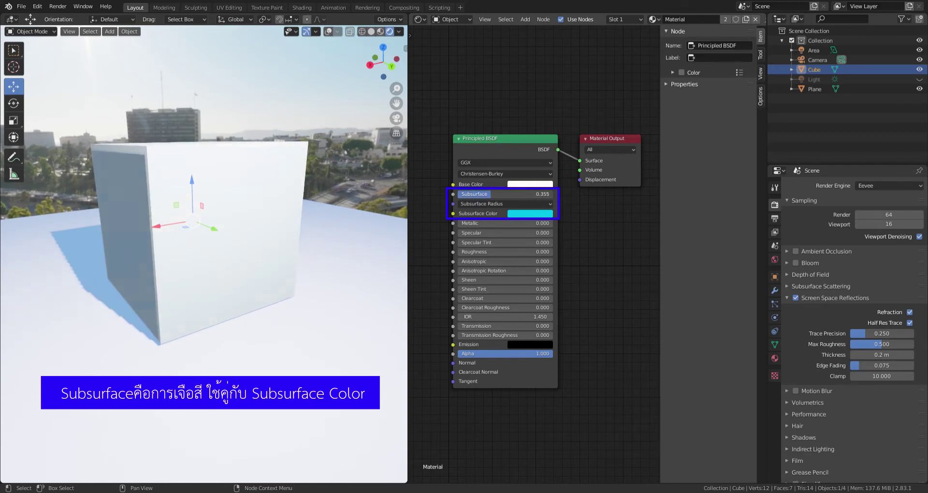
click(529, 213)
click(548, 150)
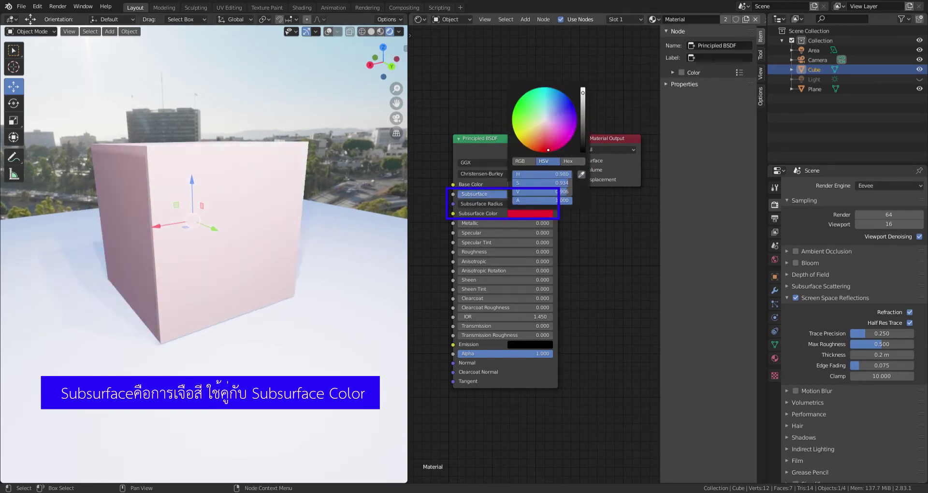
drag(549, 154, 558, 149)
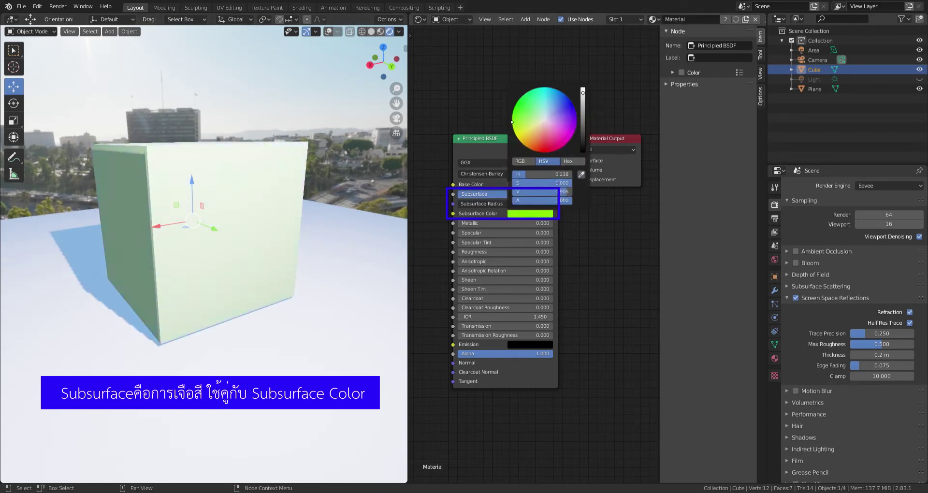
mouse_move(497, 193)
mouse_down()
mouse_move(547, 194)
mouse_move(459, 195)
mouse_up()
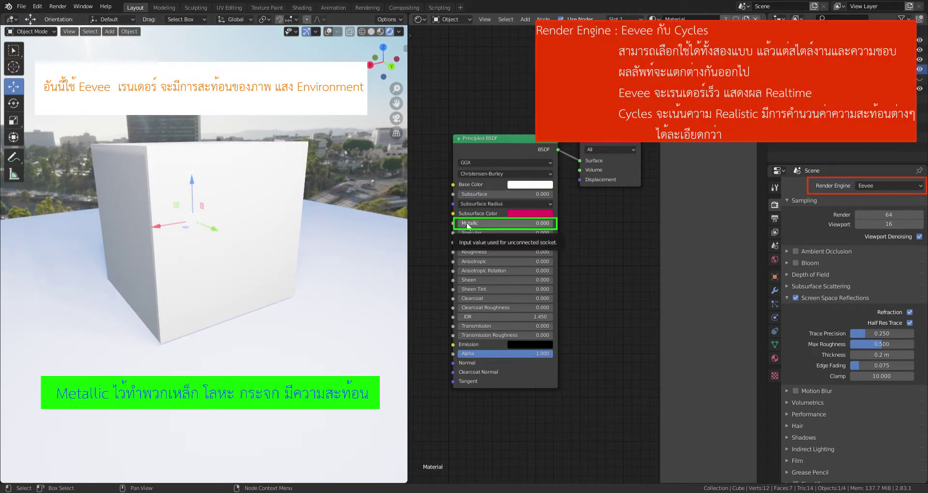
Set Metallic to 1.000 and compare the mirror-like cube's reflections in Eevee and Cycles
drag(465, 225, 551, 224)
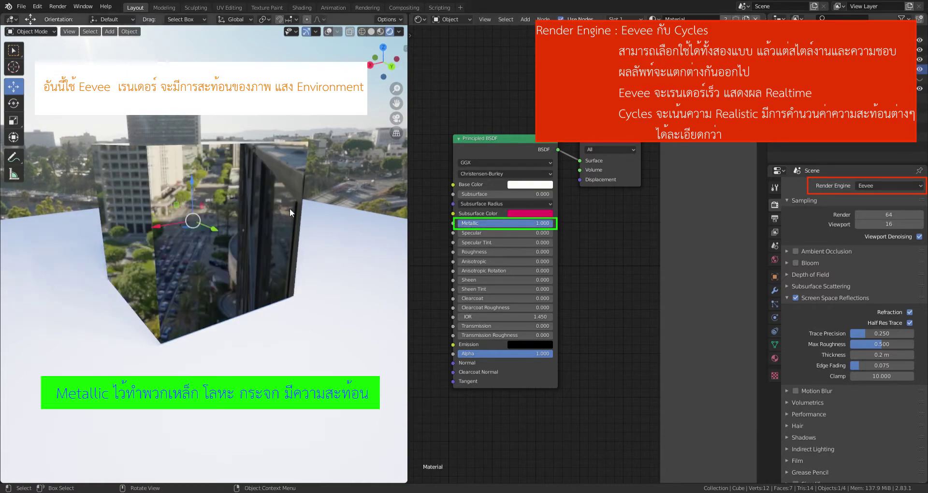
mouse_move(289, 207)
middle_down()
mouse_move(114, 212)
mouse_move(332, 209)
mouse_move(106, 208)
middle_up()
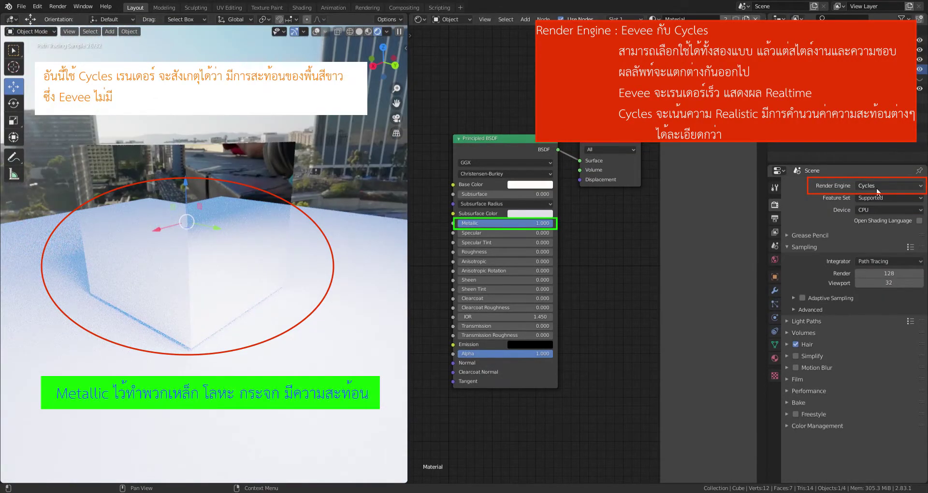
click(874, 185)
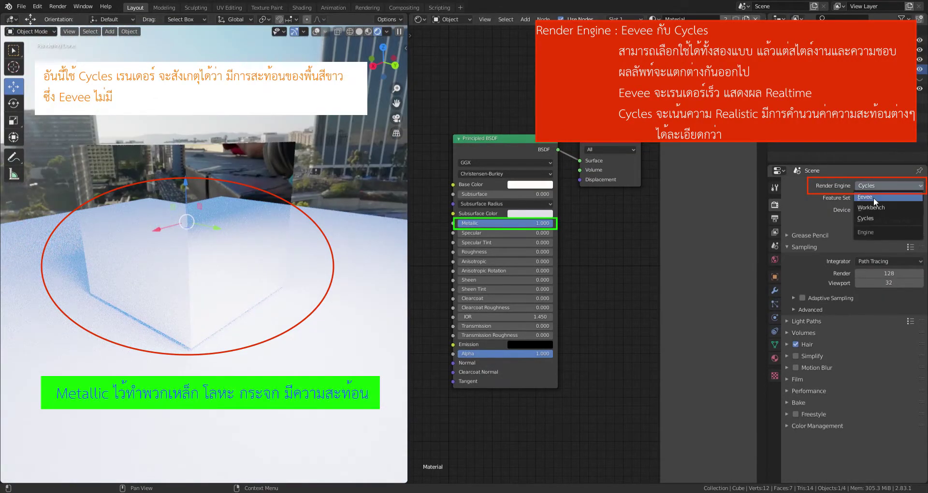
click(873, 197)
click(869, 185)
click(867, 215)
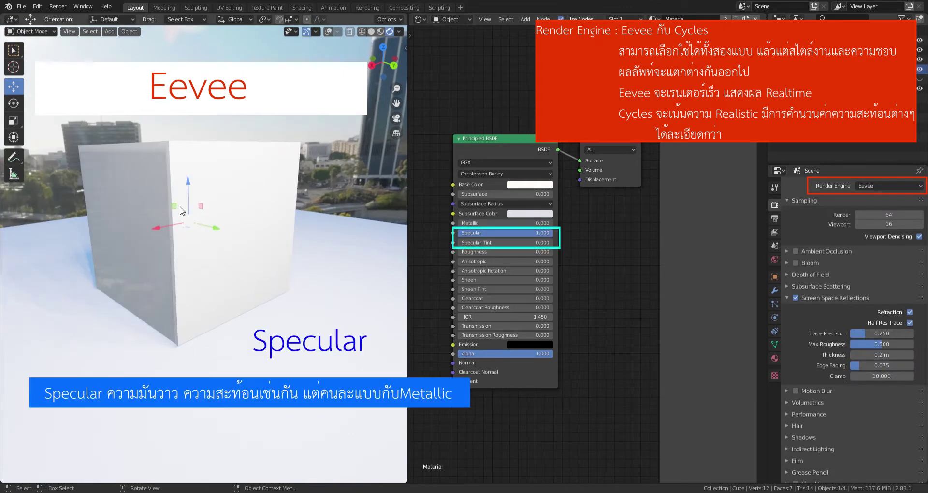
Change the cube's Base Color to blue
mouse_move(203, 239)
middle_down()
mouse_move(256, 217)
mouse_move(133, 245)
middle_up()
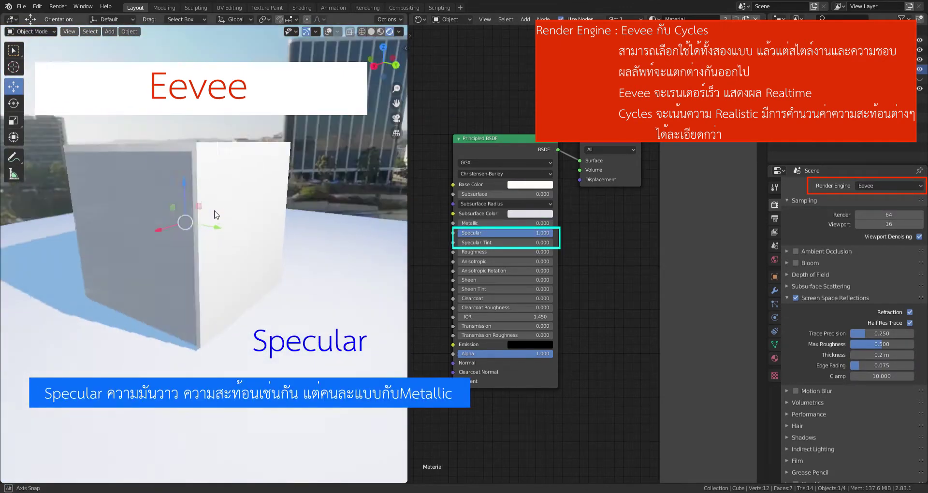
click(525, 189)
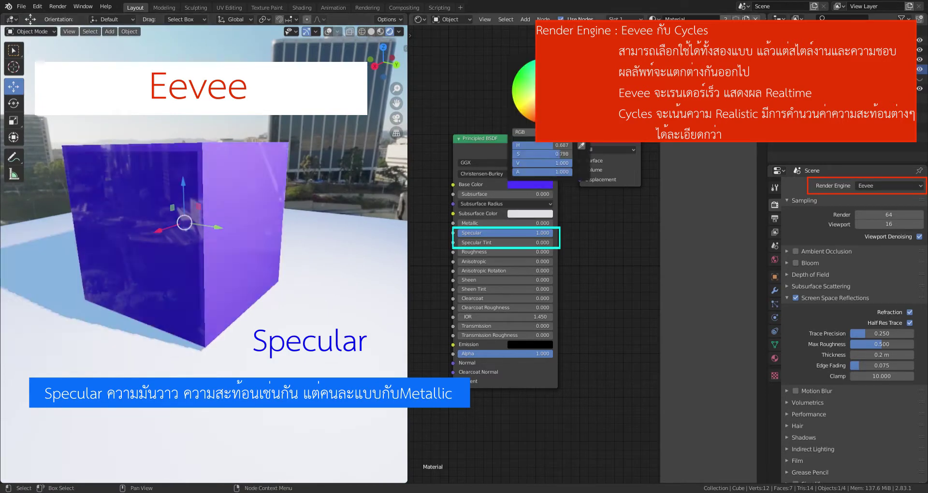
drag(519, 91, 512, 99)
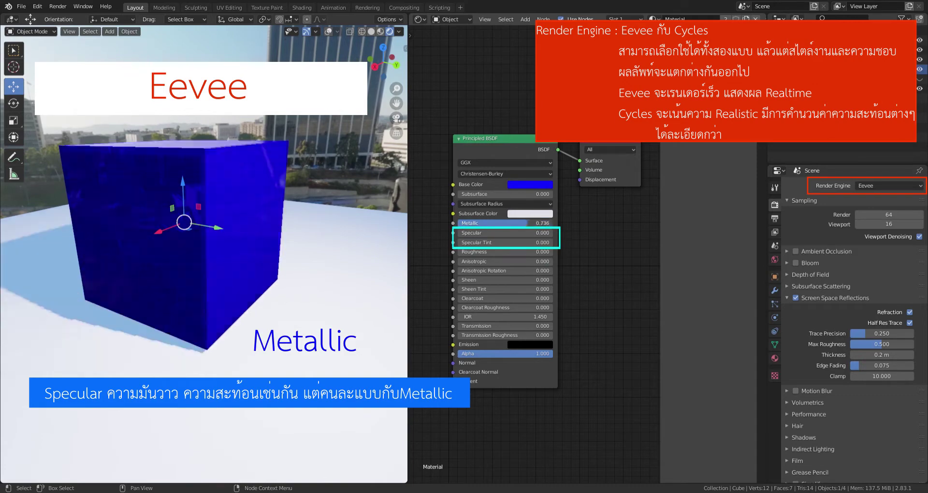
Compare the blue cube's specular highlights in Cycles, then return rendering to Eevee
click(888, 185)
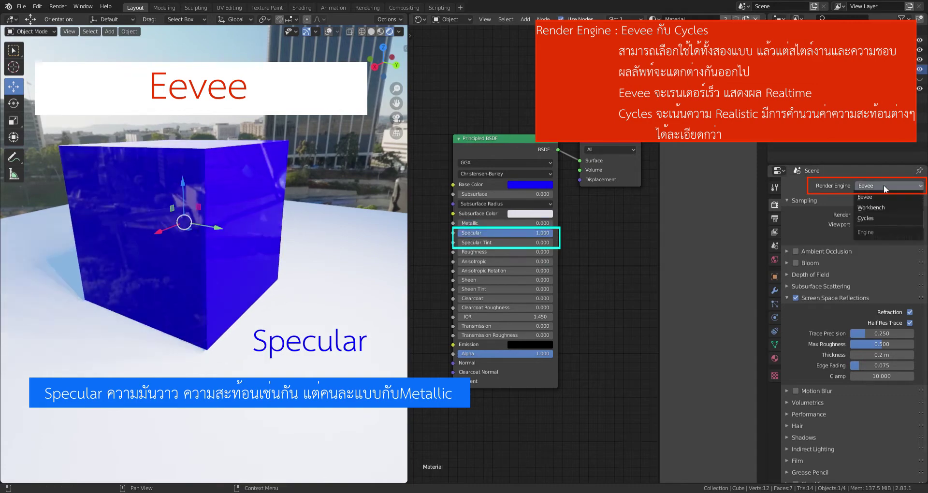
click(877, 217)
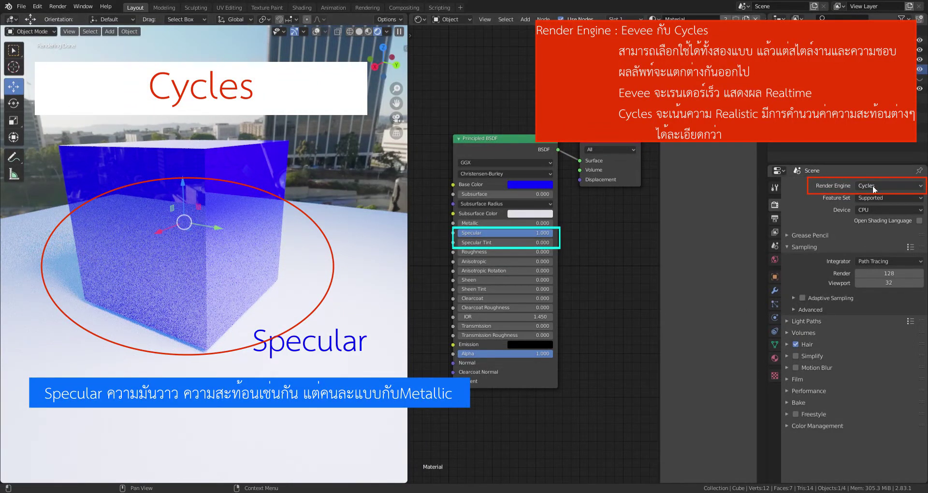
click(872, 186)
click(874, 196)
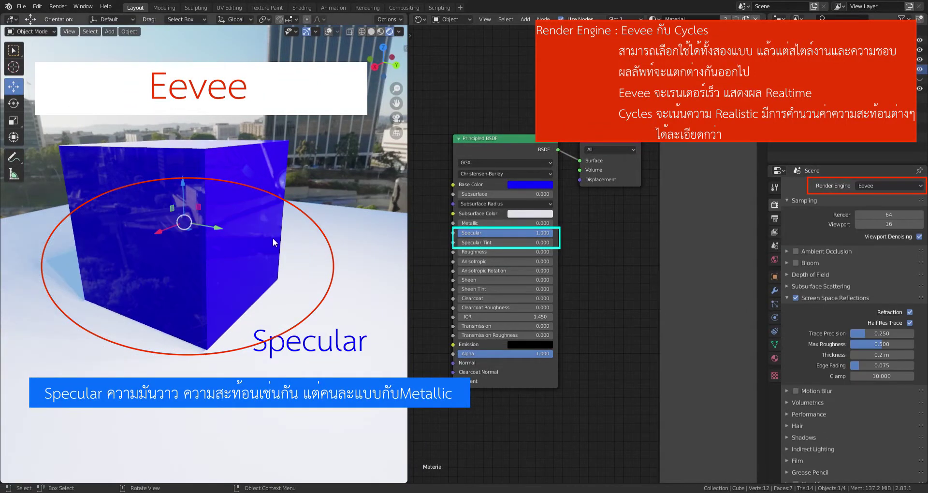
mouse_move(177, 231)
middle_down()
mouse_move(212, 239)
mouse_move(230, 279)
mouse_move(249, 239)
mouse_move(246, 214)
middle_up()
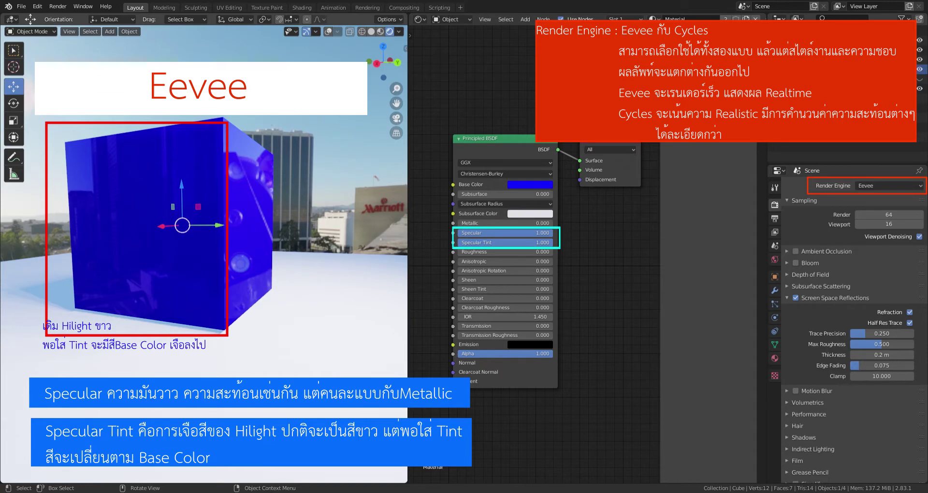
Switch to Cycles and compare Specular Tint at 1.000 versus 0.000 on the blue cube
key(ctrl+z)
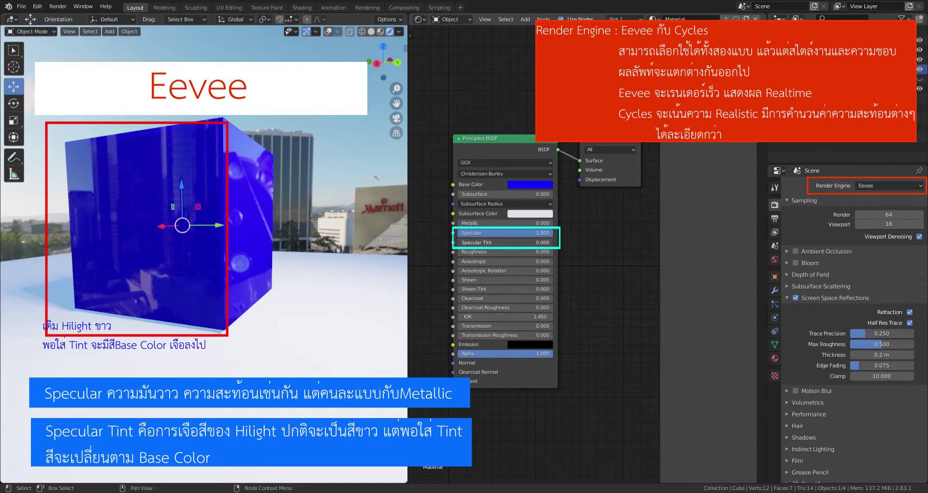
key(ctrl+shift+z)
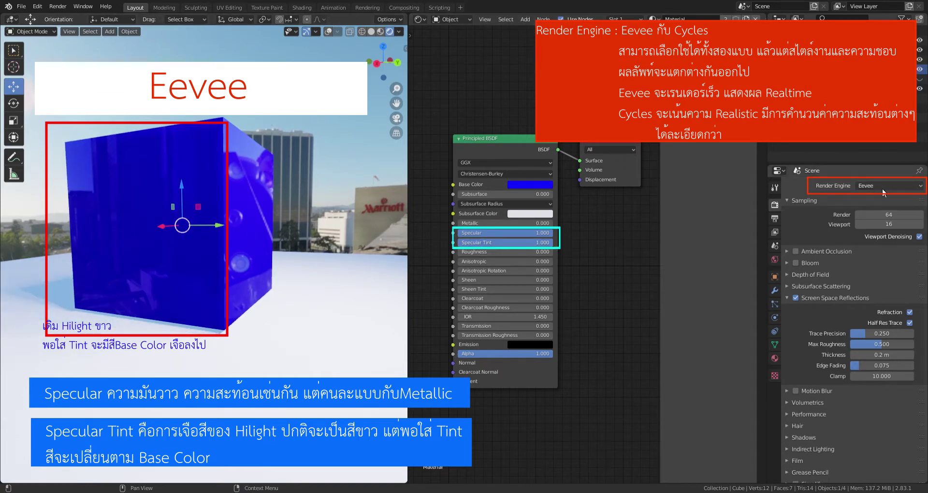
click(884, 185)
click(882, 216)
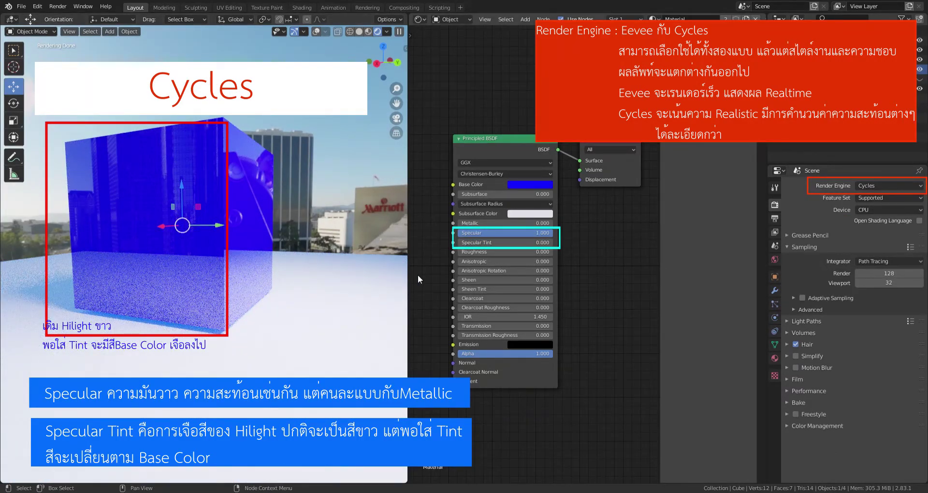
drag(483, 243, 546, 242)
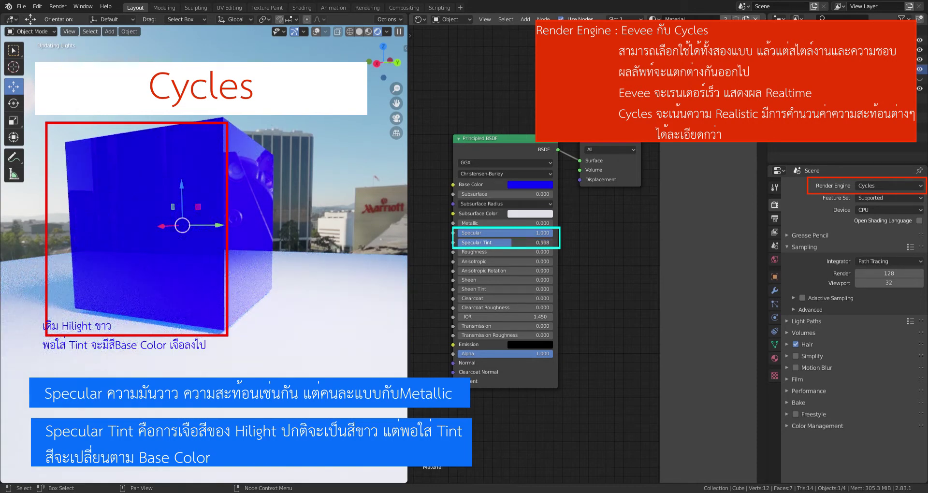
mouse_move(512, 242)
mouse_down()
mouse_move(459, 243)
mouse_move(496, 252)
mouse_up()
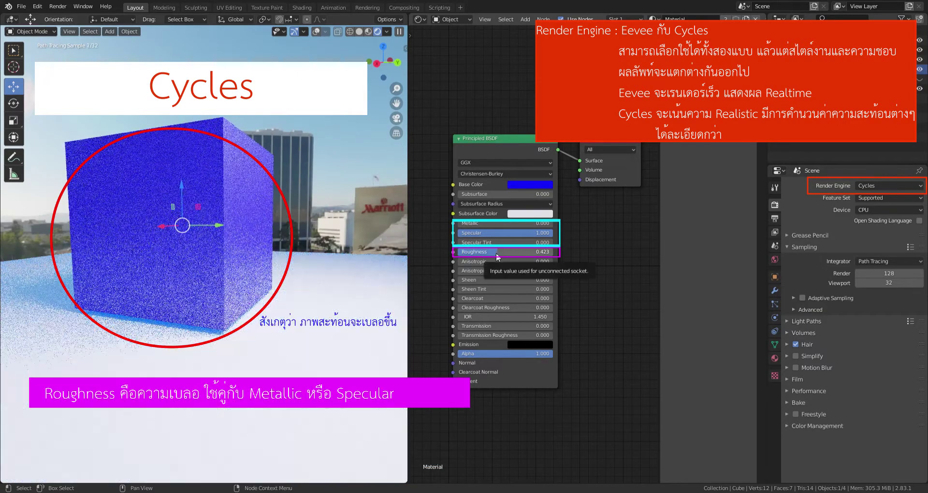
Return to Eevee and sweep Roughness from 0 to matte, settling at 0.536
click(867, 186)
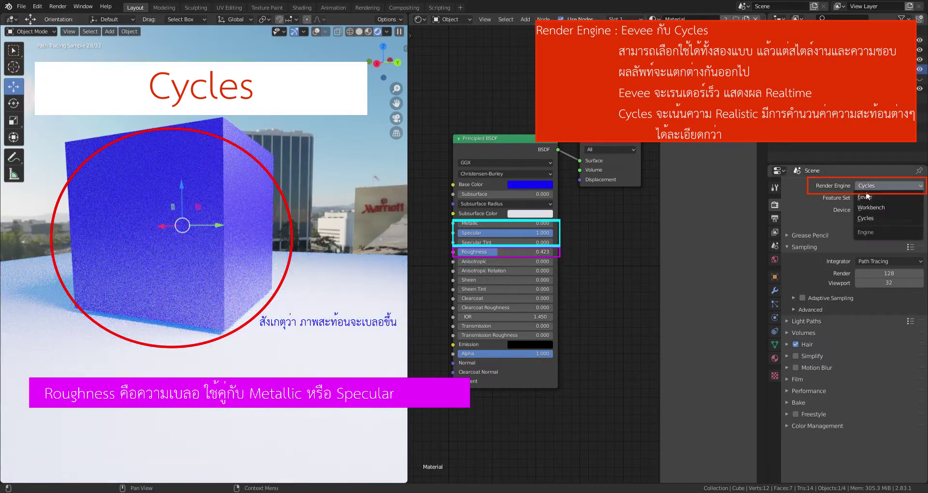
click(868, 196)
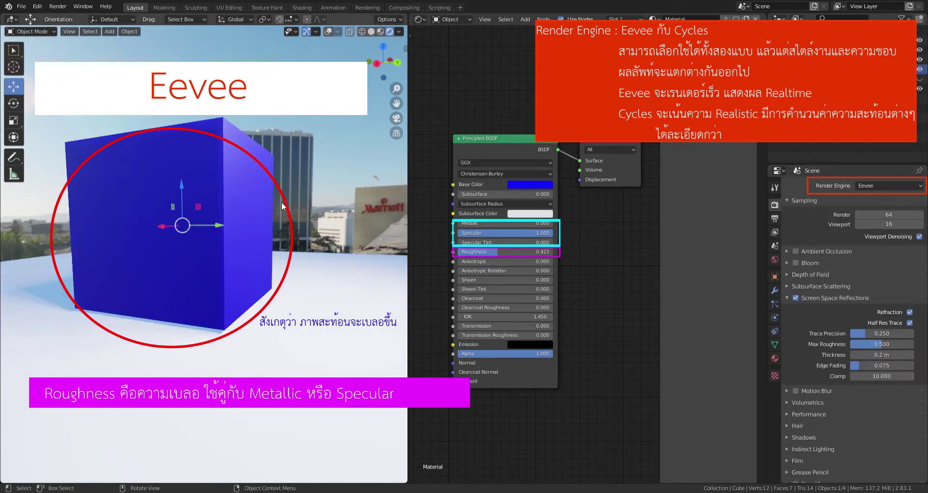
drag(490, 252, 459, 251)
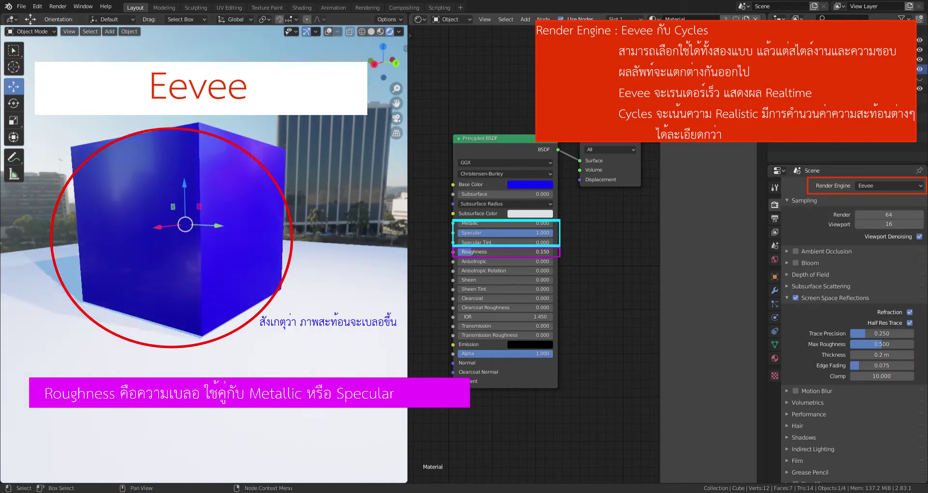
mouse_move(459, 252)
mouse_down()
mouse_move(541, 252)
mouse_move(460, 252)
mouse_up()
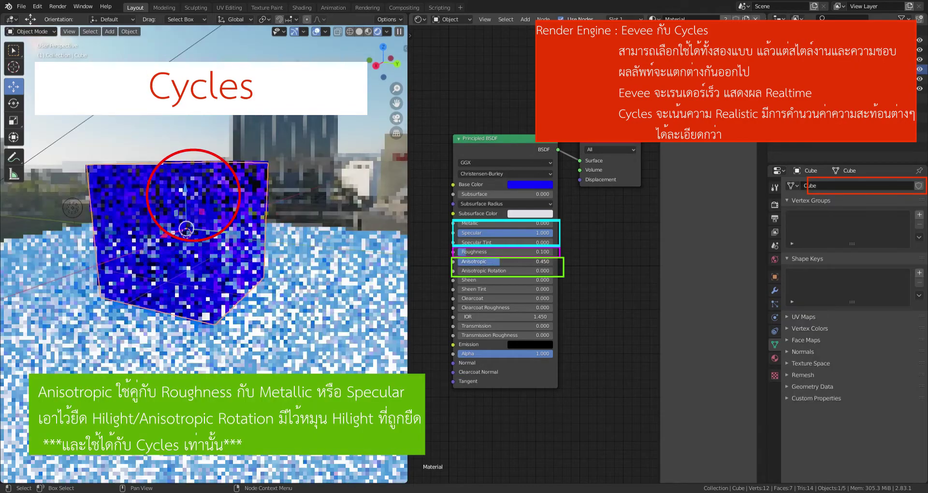
Raise Anisotropic to 1.000, hide overlays, compare with 0, and nudge Anisotropic Rotation to 0.032
drag(467, 262, 552, 262)
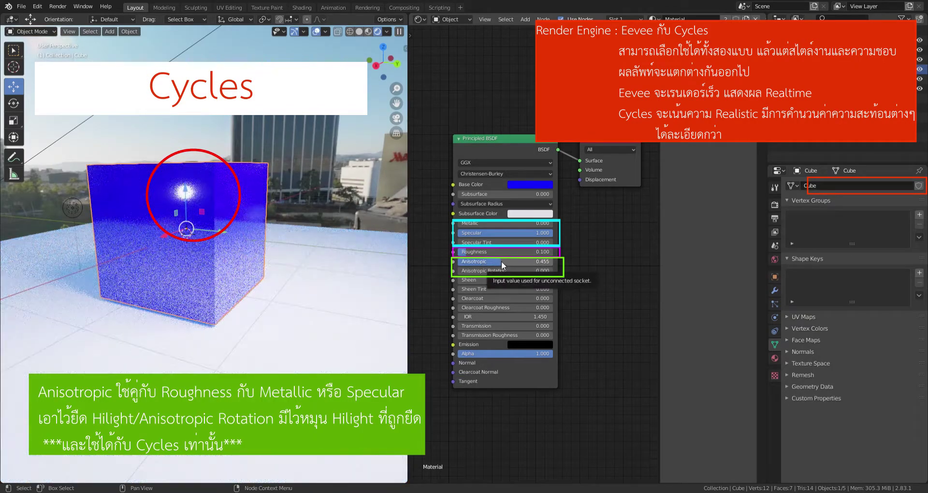
click(322, 193)
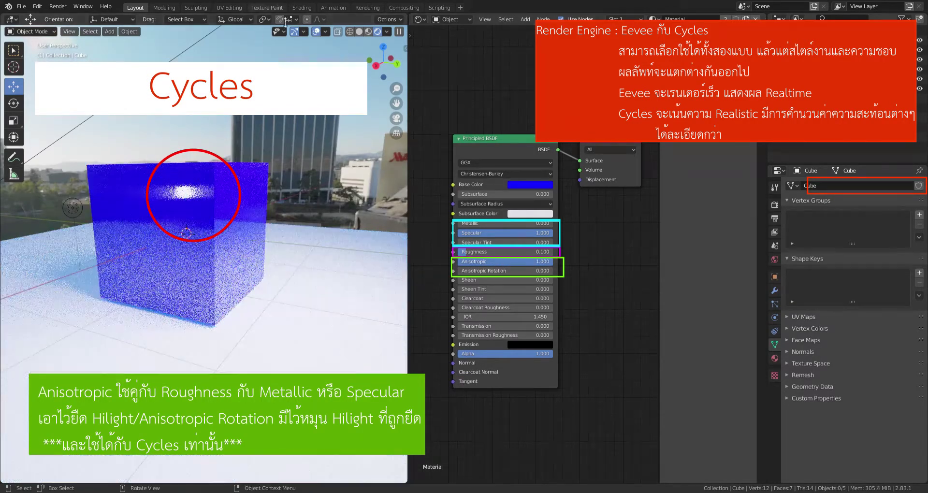
click(314, 30)
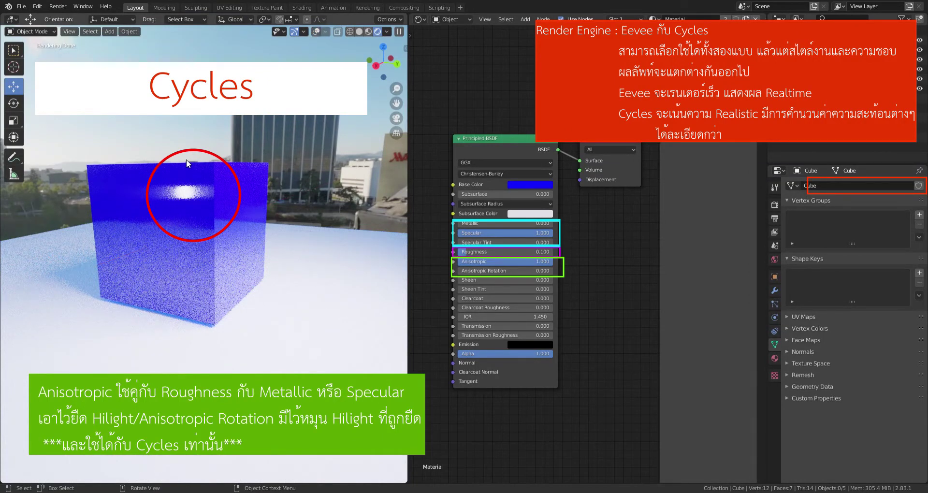
drag(510, 262, 458, 262)
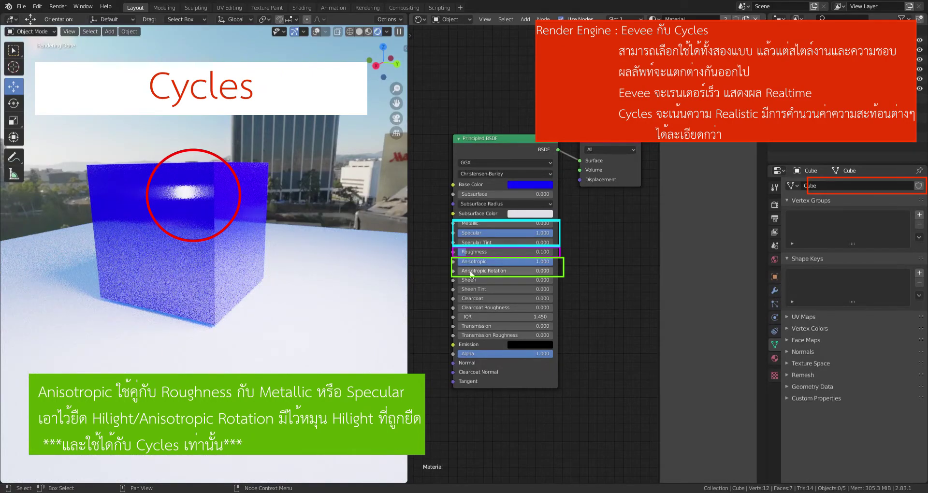
mouse_move(471, 273)
mouse_down()
mouse_move(490, 272)
mouse_move(474, 274)
mouse_up()
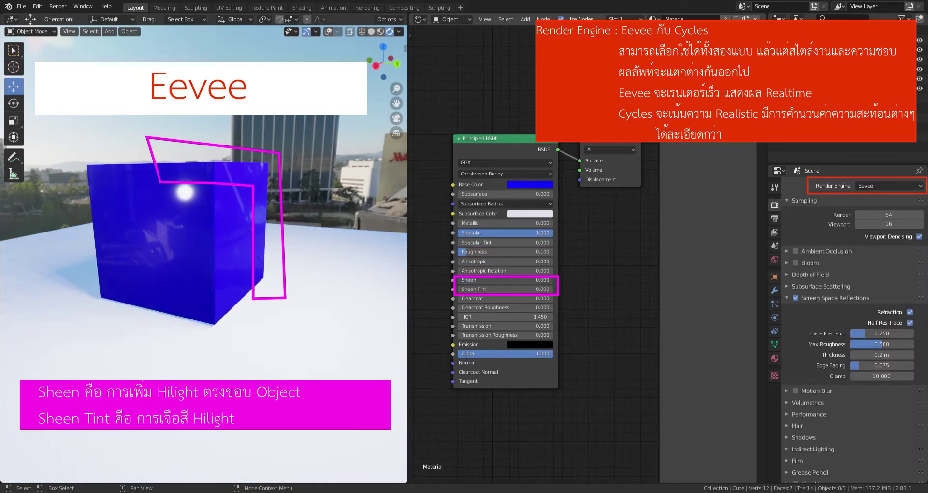
Set Sheen to 10.000, compare weaker sheen values, and raise Roughness to 0.495
drag(481, 281, 478, 281)
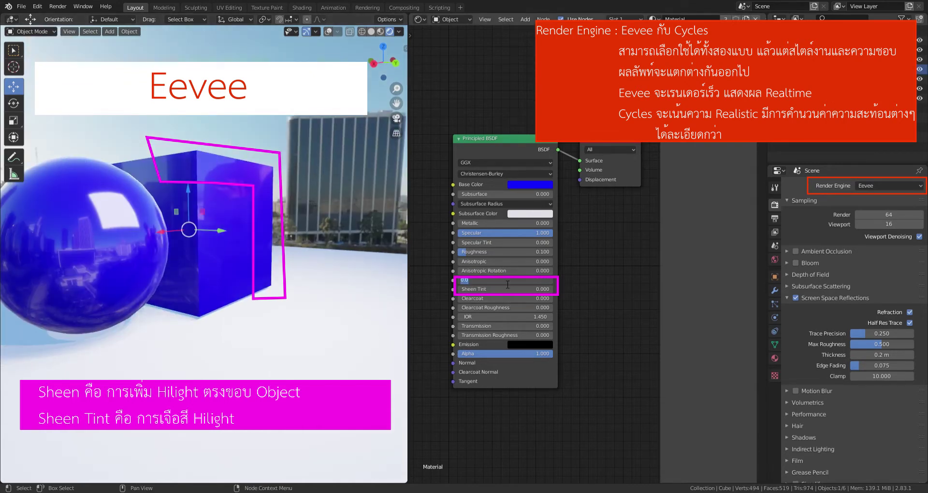
text(10)
key(Return)
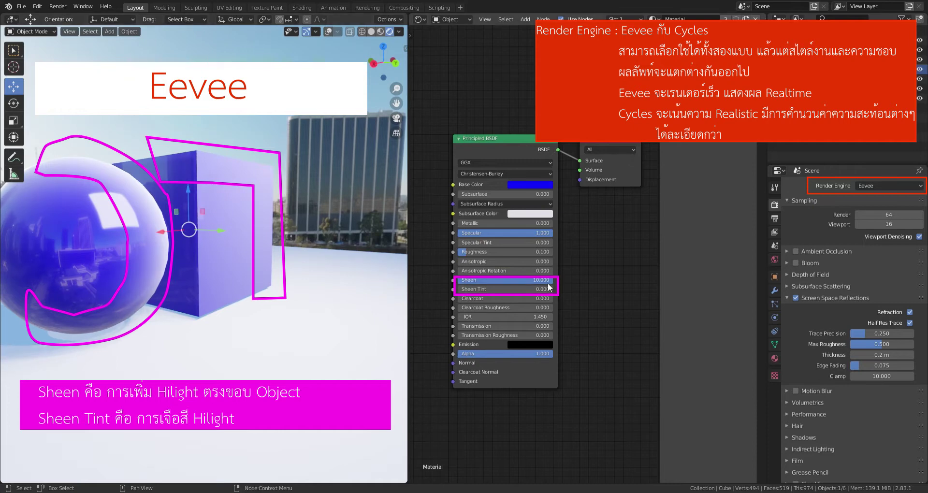
mouse_move(545, 280)
mouse_down()
mouse_move(525, 280)
mouse_move(550, 281)
mouse_up()
drag(505, 248, 542, 247)
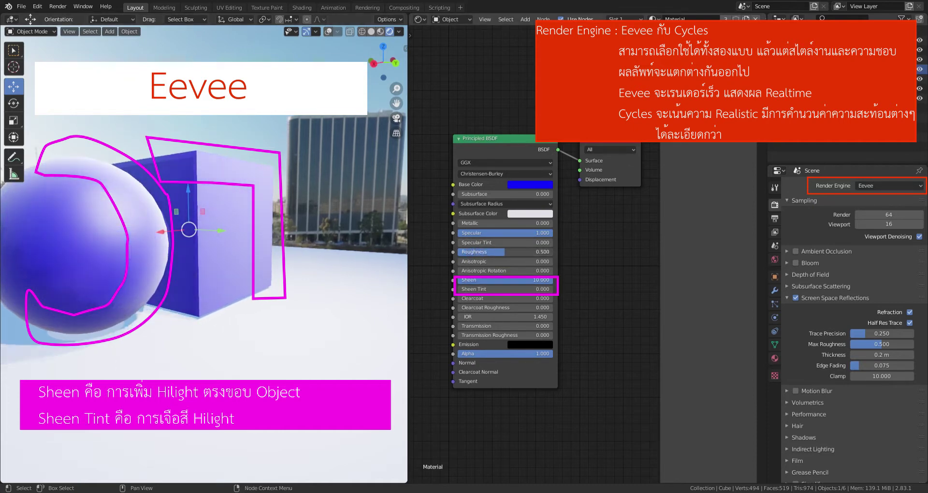
drag(528, 280, 459, 280)
drag(528, 281, 533, 289)
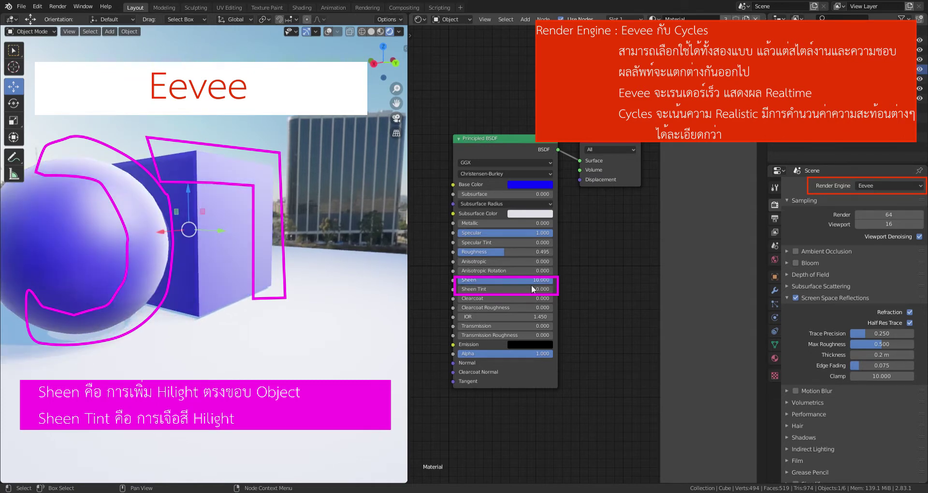
Set Sheen Tint to 0.086, switch to Cycles, and lower Sheen back to 0
mouse_move(472, 291)
mouse_down()
mouse_move(551, 289)
mouse_move(459, 289)
mouse_move(551, 288)
mouse_move(467, 288)
mouse_up()
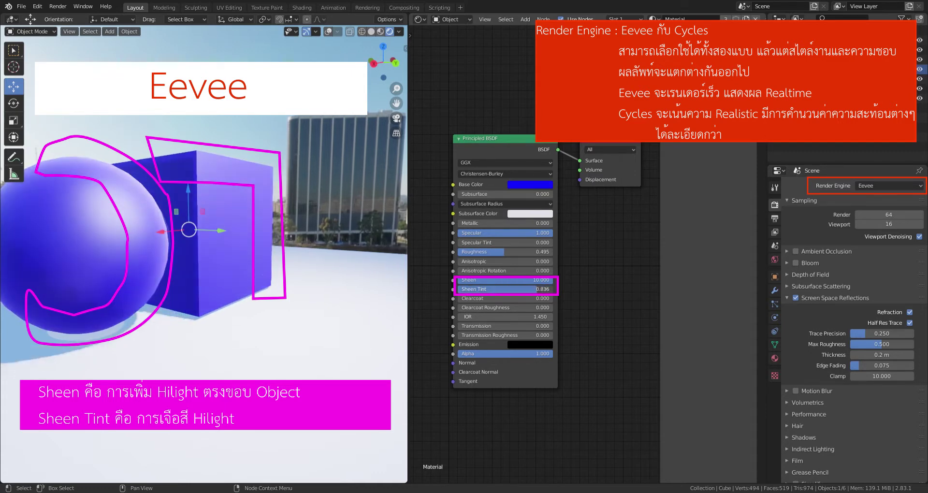
click(870, 186)
click(865, 218)
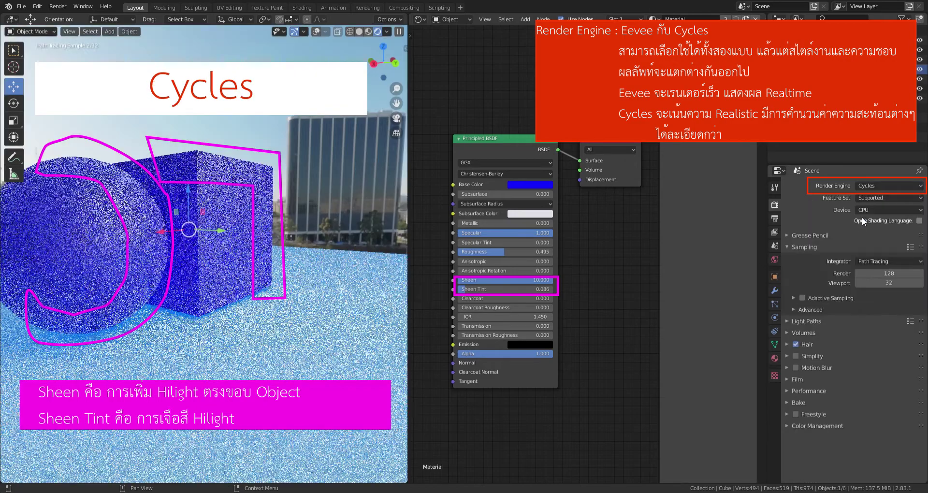
drag(503, 279, 461, 280)
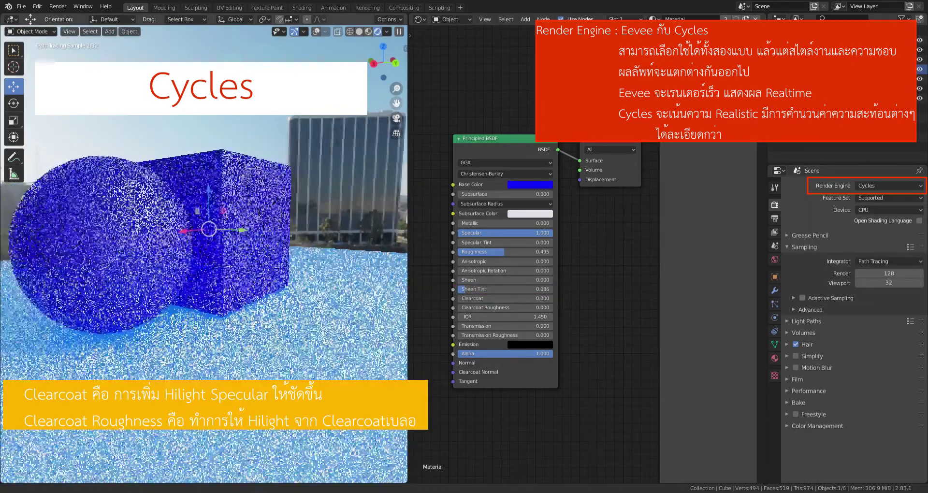
Lower Roughness and set Clearcoat to 10.000, comparing it against 0 in Cycles
drag(399, 106, 473, 286)
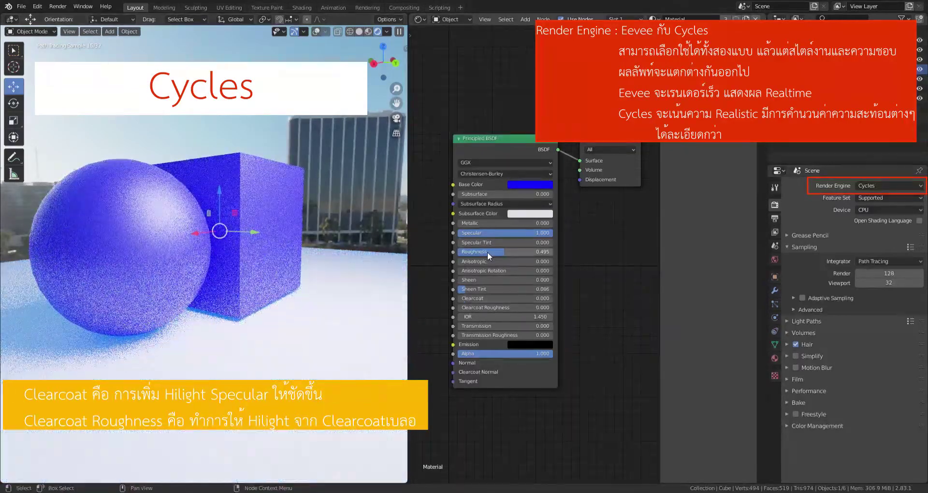
drag(487, 252, 466, 251)
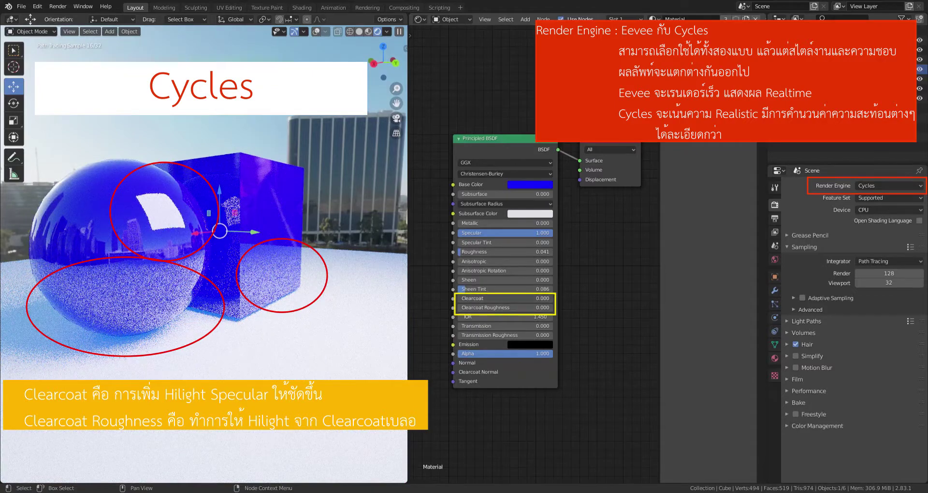
drag(484, 298, 553, 299)
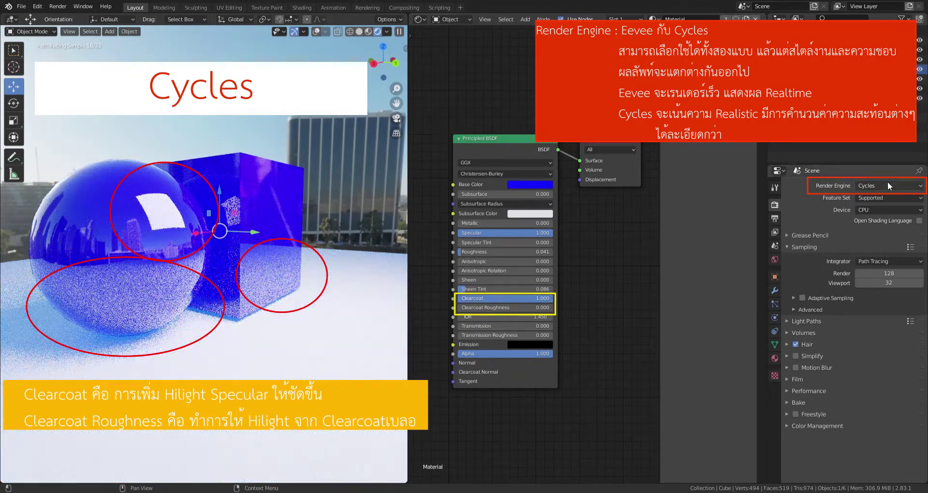
click(531, 297)
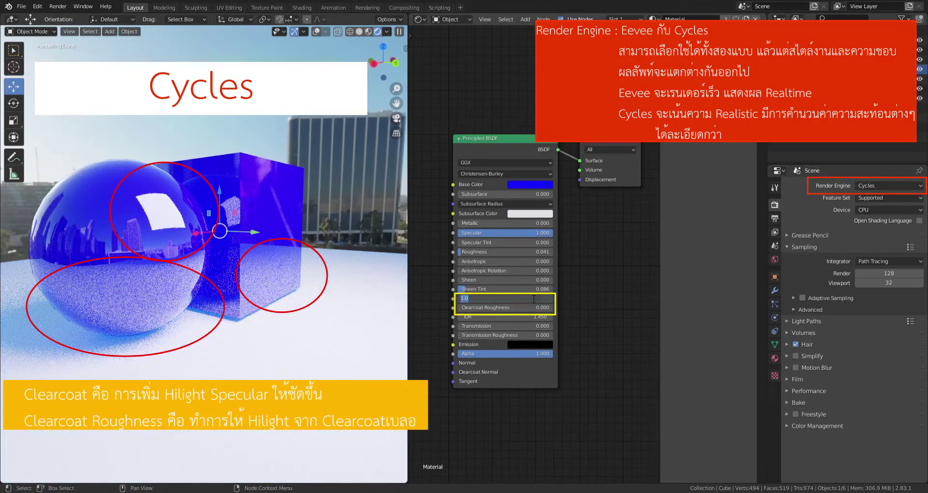
text(10)
key(Return)
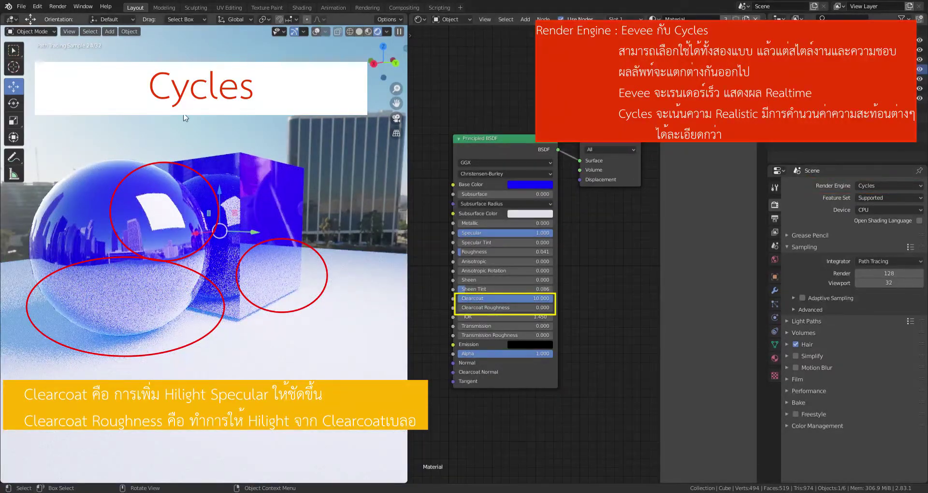
key(Return)
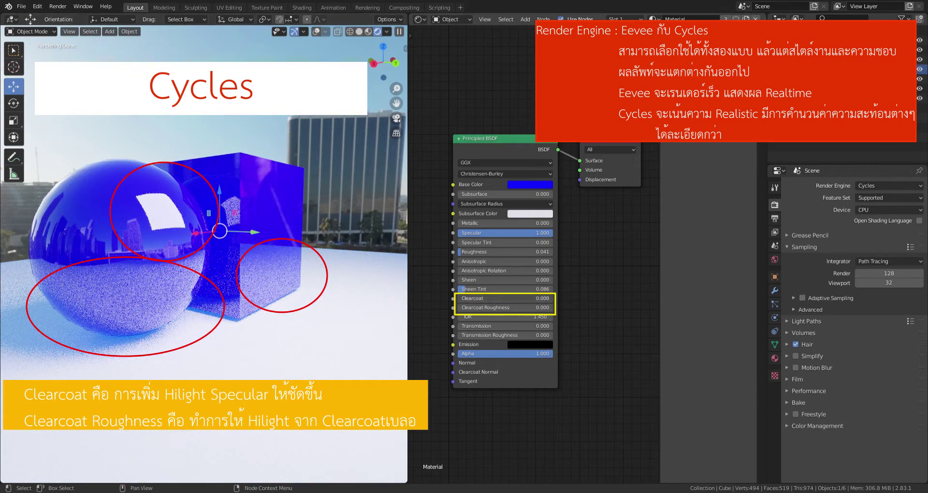
text(10.000)
key(Return)
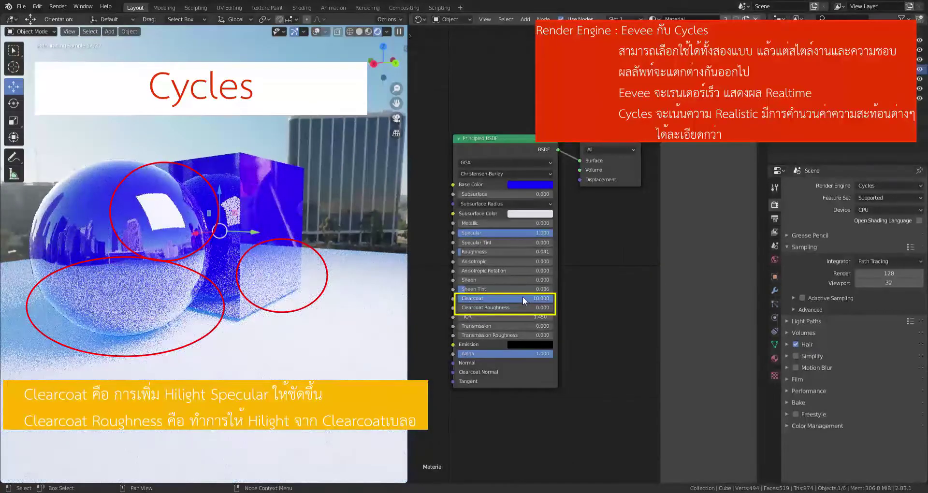
Switch to Eevee, retest Clearcoat, and raise Clearcoat Roughness then return it to 0
click(893, 184)
click(889, 193)
text(0)
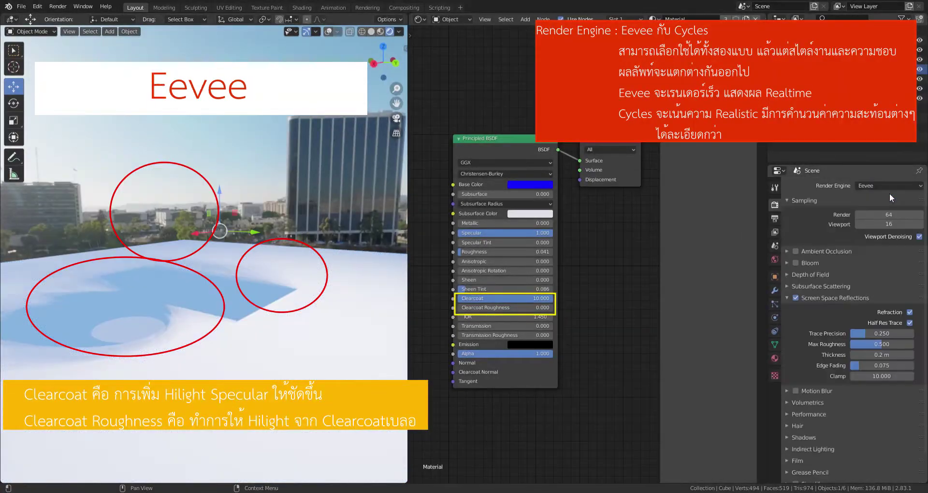
key(Return)
double_click(541, 302)
text(1)
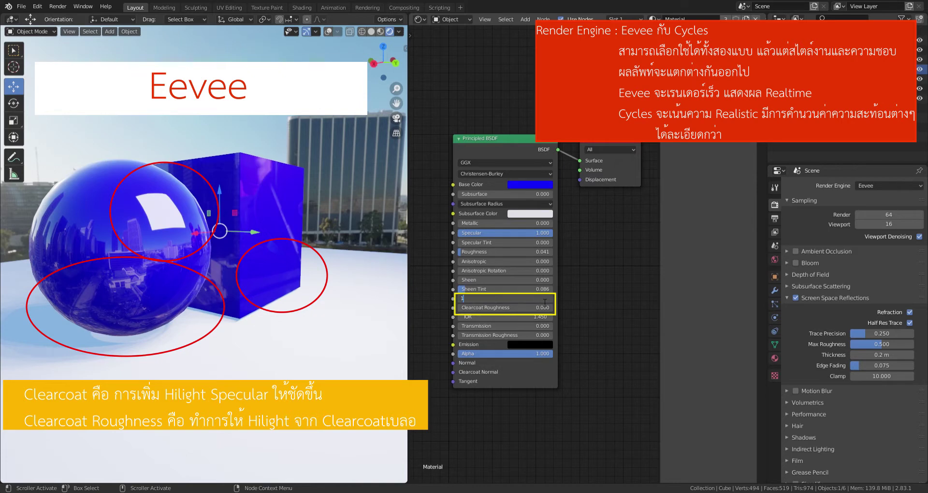
text(0.000)
key(Return)
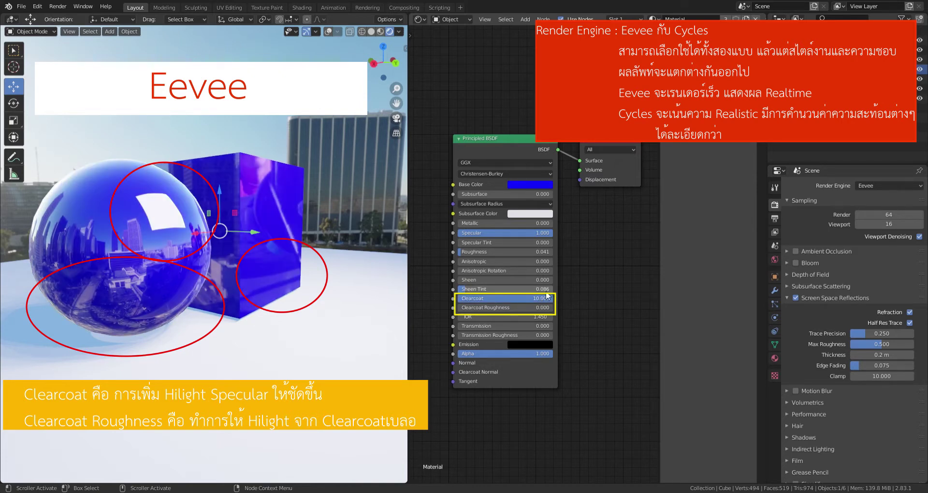
drag(474, 310, 511, 310)
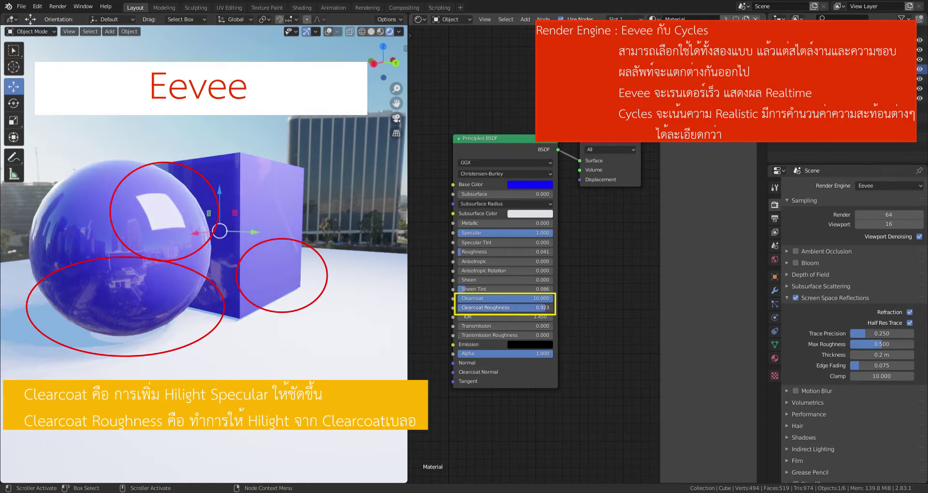
drag(511, 308, 463, 313)
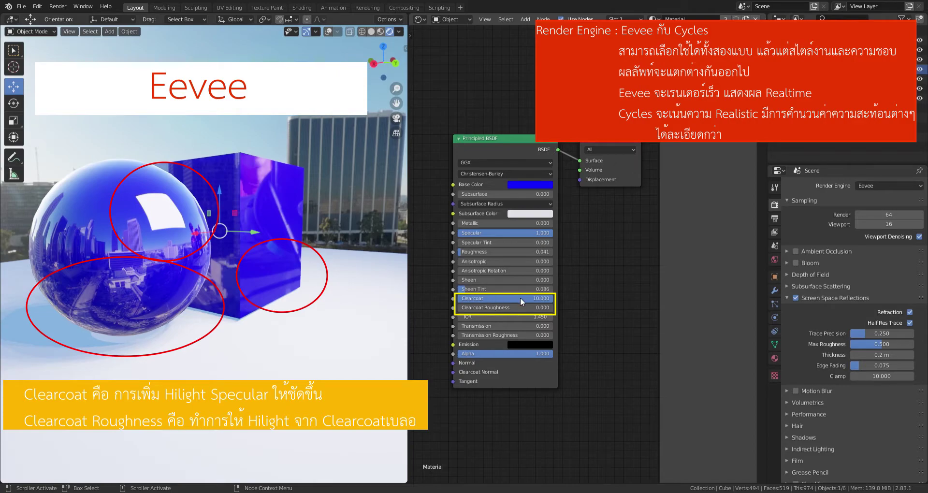
drag(520, 297, 445, 303)
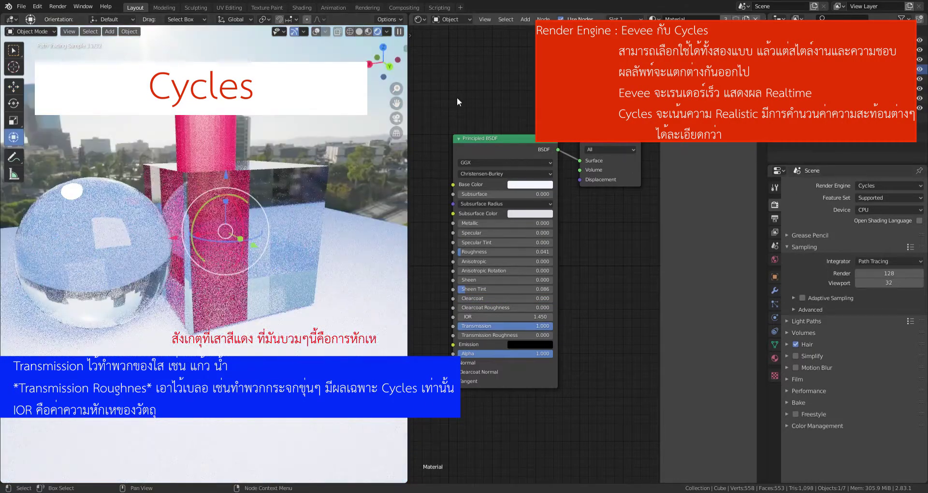
Enable Eevee's Screen Space Reflections with Refraction, and the material's Screen Space Refraction
click(877, 187)
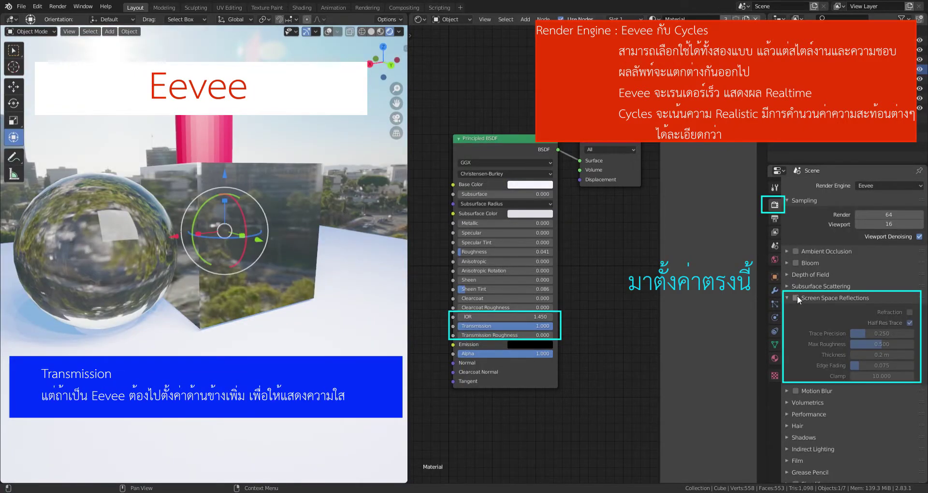
click(795, 298)
click(909, 312)
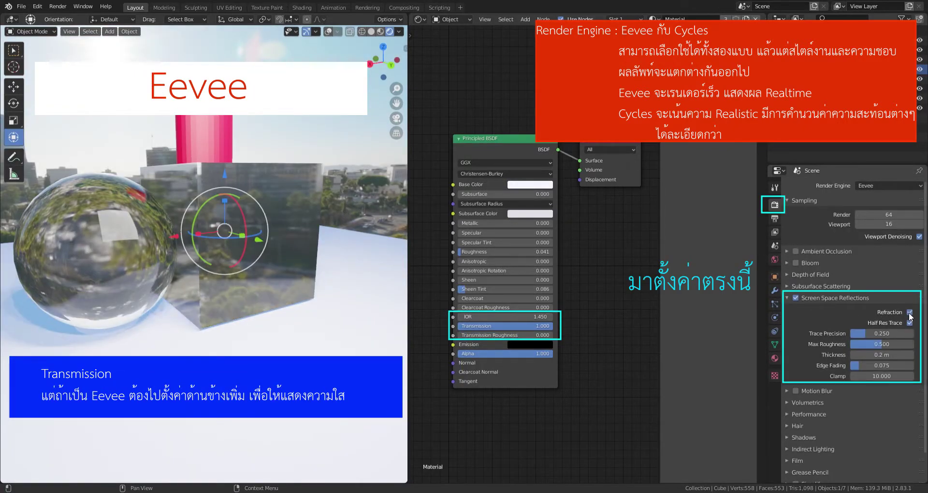
click(775, 359)
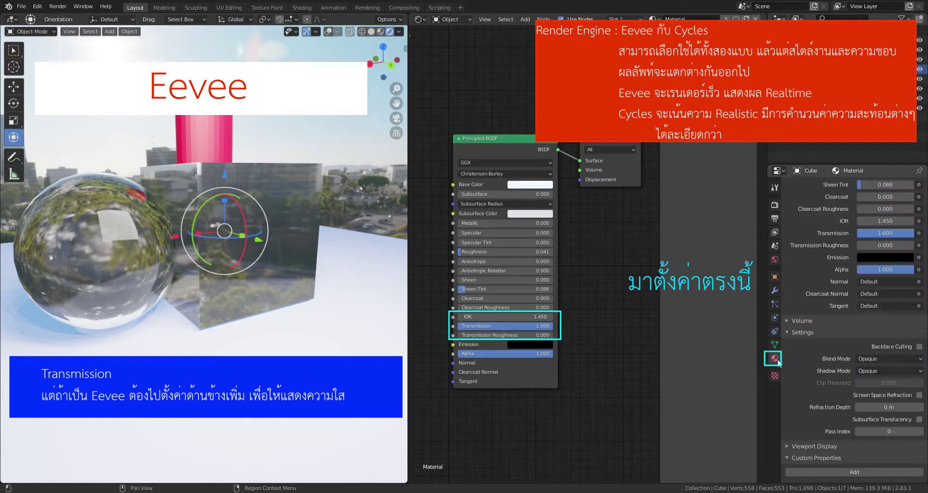
click(919, 394)
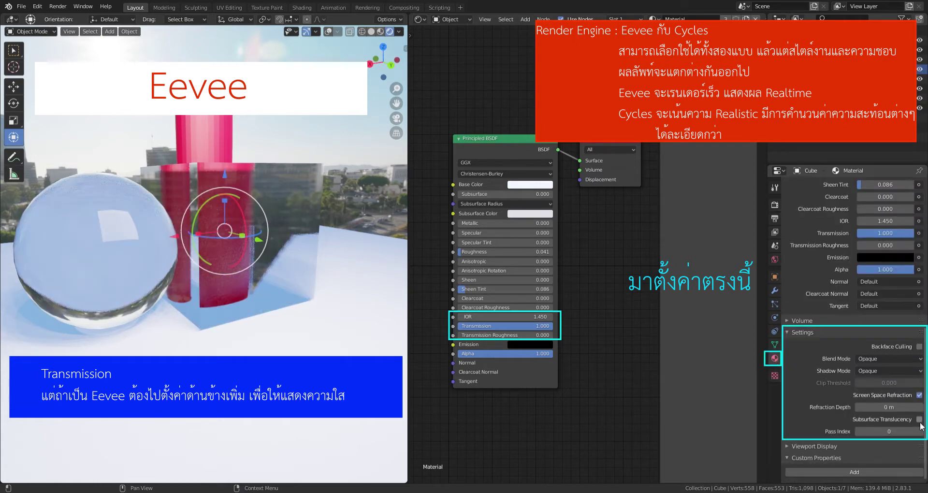
Keep Transmission at 1.000 and set Transmission Roughness to 0.700 to frost the glass cube
mouse_move(287, 222)
middle_down()
mouse_move(158, 209)
mouse_move(294, 236)
middle_up()
scroll(294, 236, up, 1)
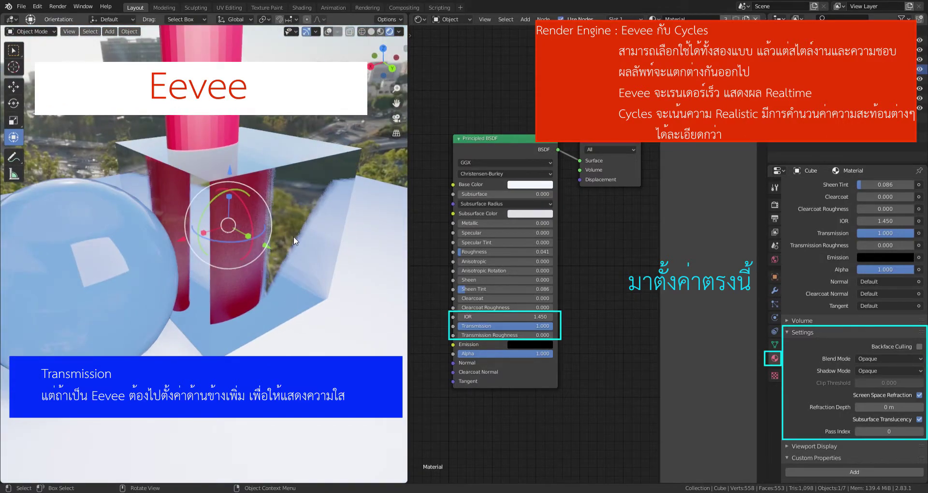
middle_drag(285, 234, 262, 229)
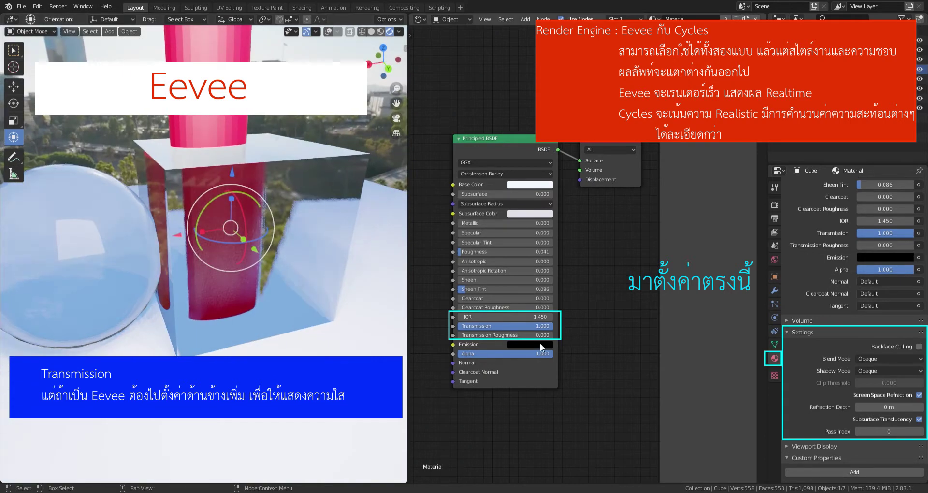
drag(537, 330, 537, 329)
drag(468, 335, 526, 340)
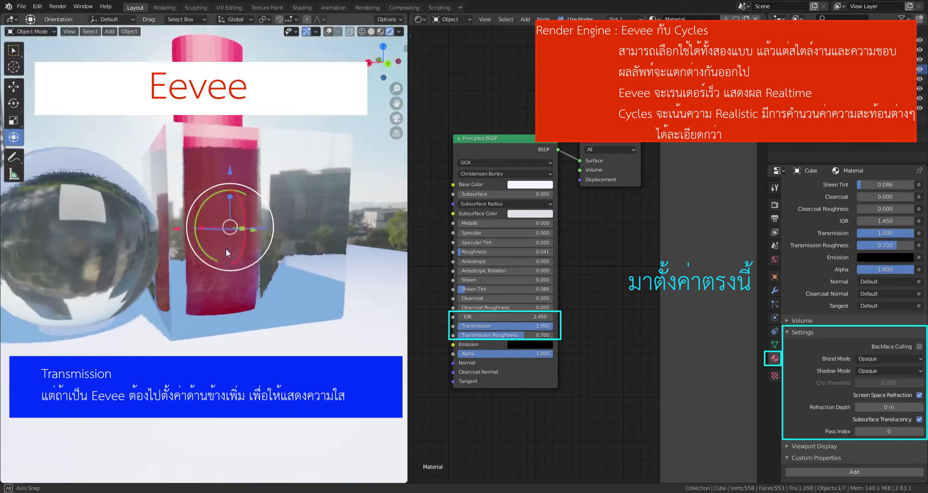
middle_drag(225, 248, 242, 244)
scroll(855, 224, up, 3)
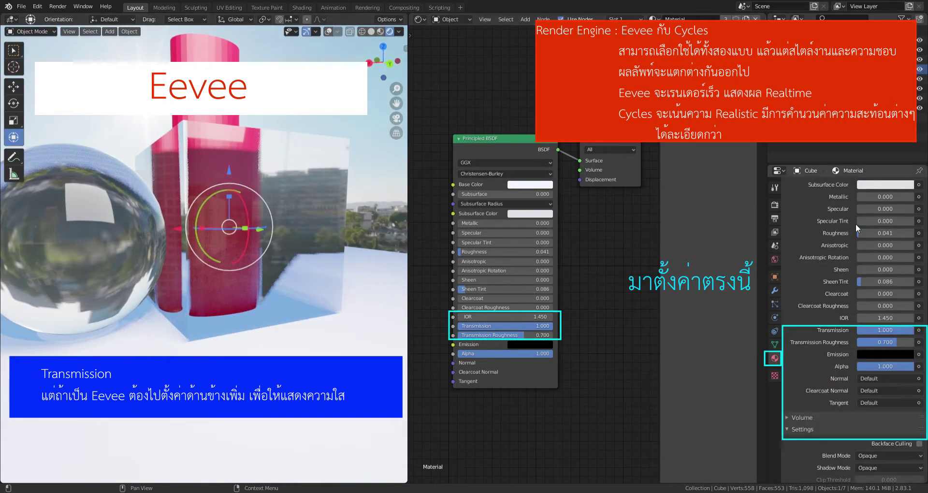
scroll(856, 224, up, 3)
click(774, 205)
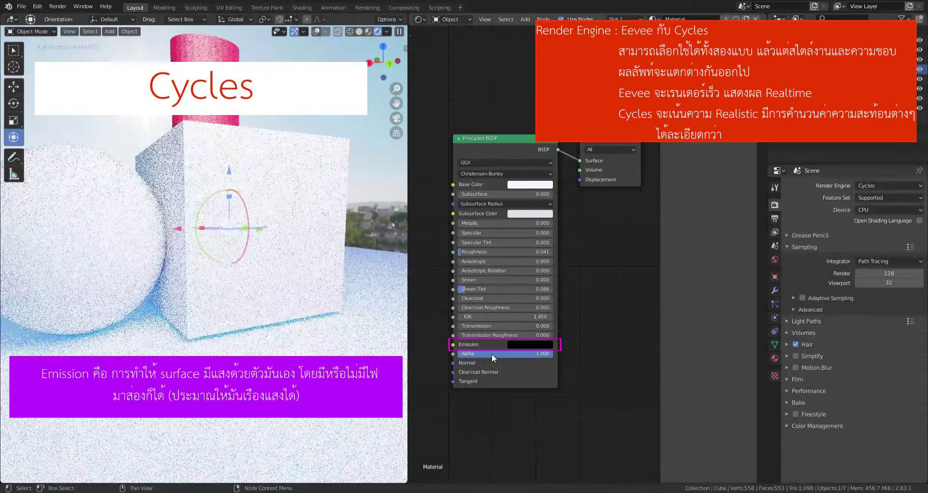
click(530, 346)
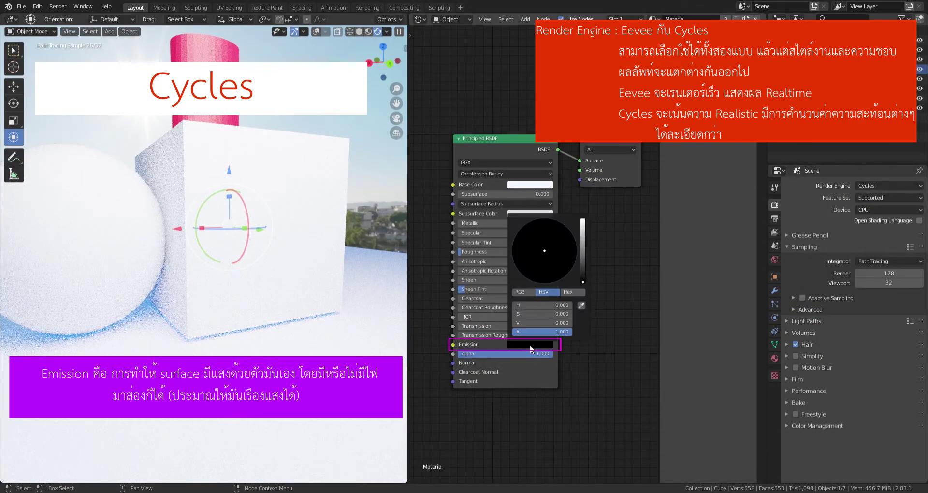
drag(584, 249, 583, 219)
click(546, 283)
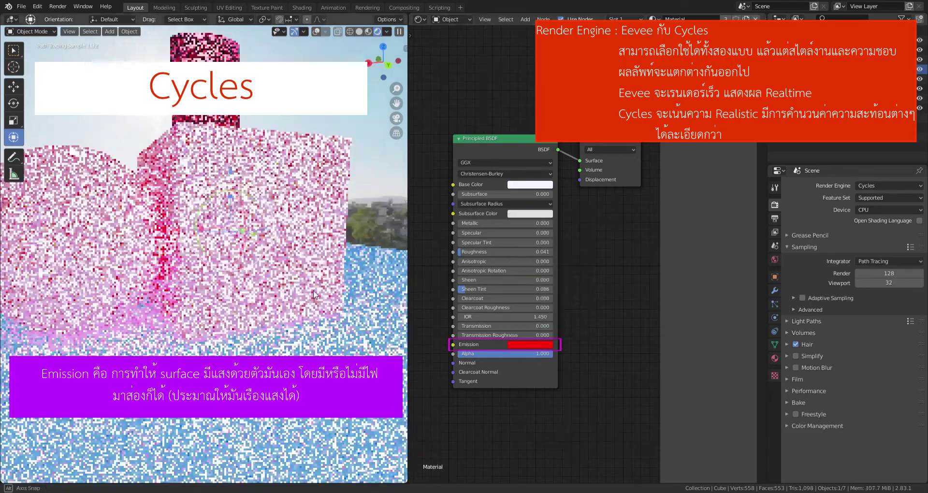
middle_drag(313, 290, 304, 312)
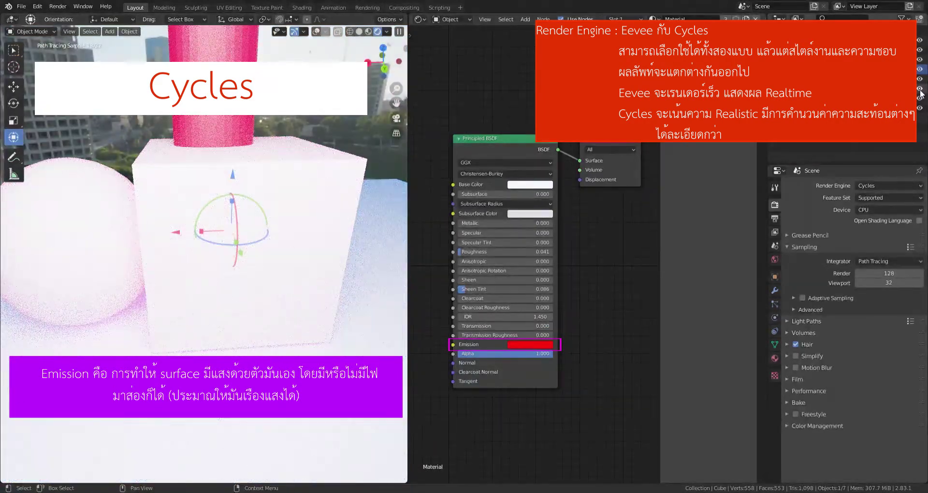
click(919, 89)
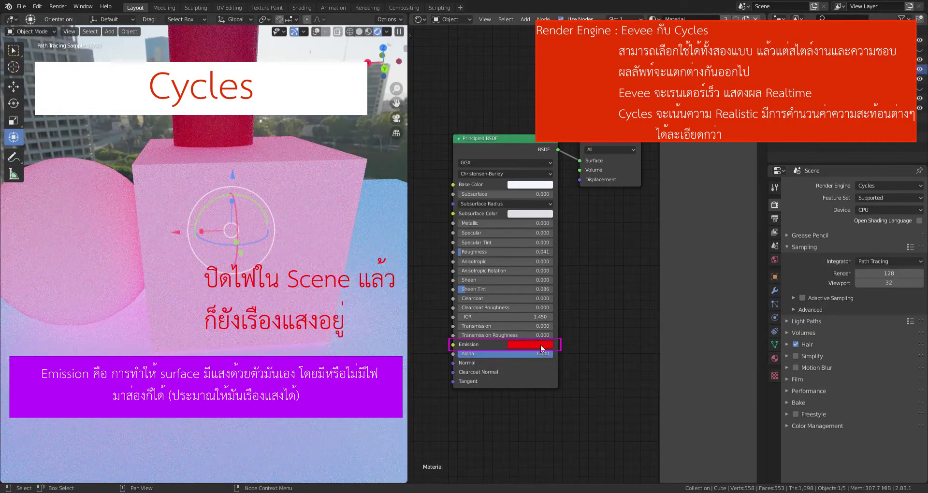
click(542, 347)
drag(582, 221, 585, 283)
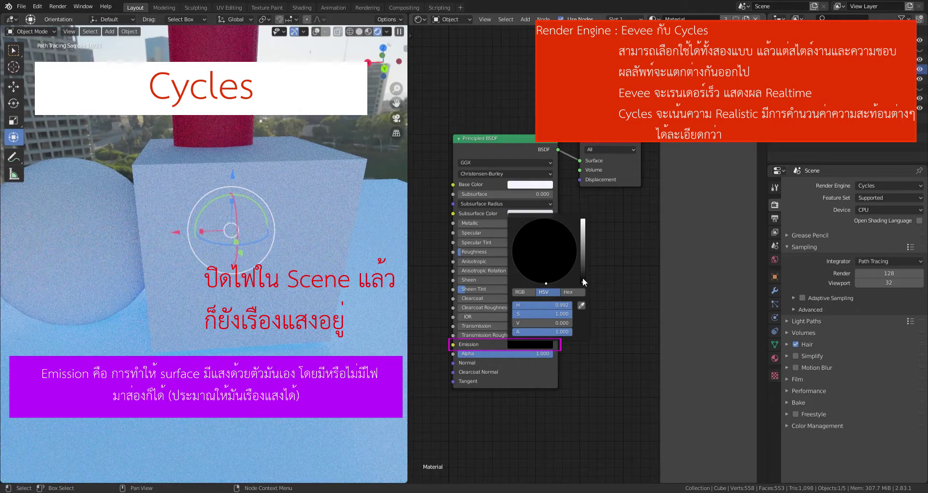
drag(582, 278, 585, 218)
click(546, 251)
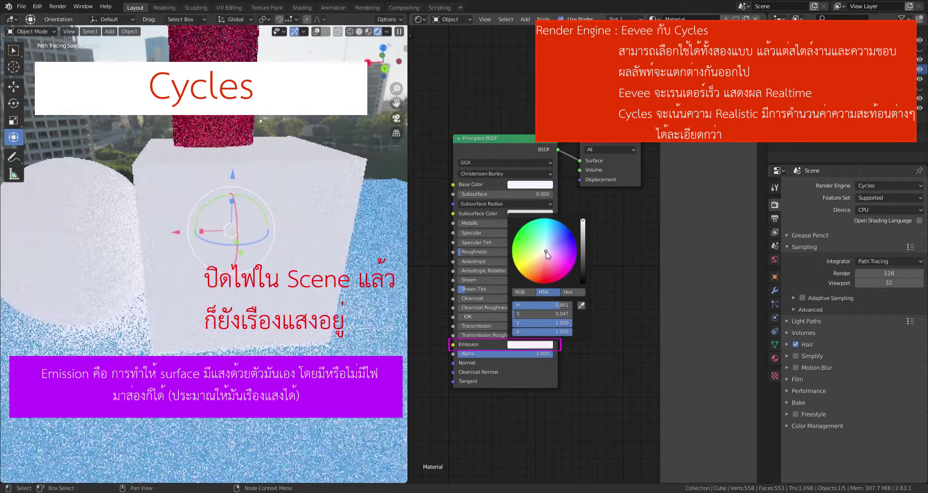
mouse_move(582, 220)
mouse_down()
mouse_move(585, 283)
mouse_move(582, 220)
mouse_up()
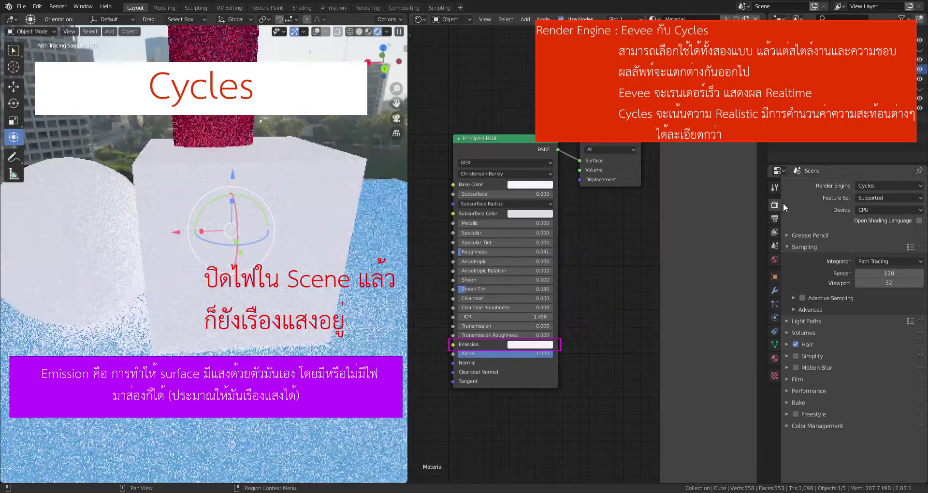
click(869, 183)
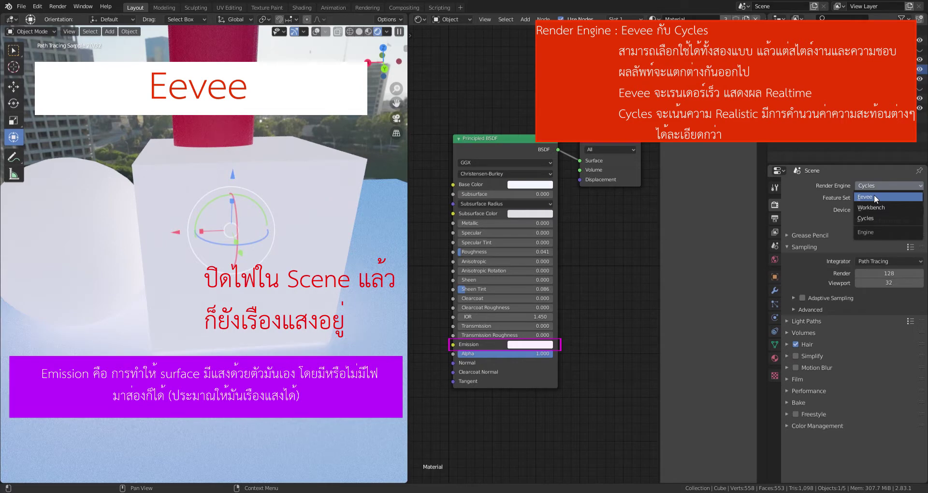
click(874, 195)
click(540, 345)
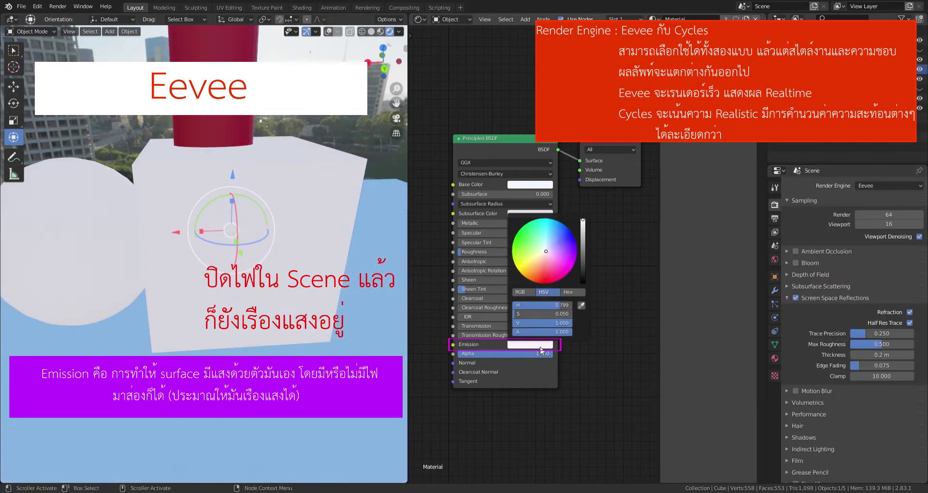
mouse_move(582, 246)
mouse_down()
mouse_move(582, 282)
mouse_move(583, 220)
mouse_move(582, 282)
mouse_up()
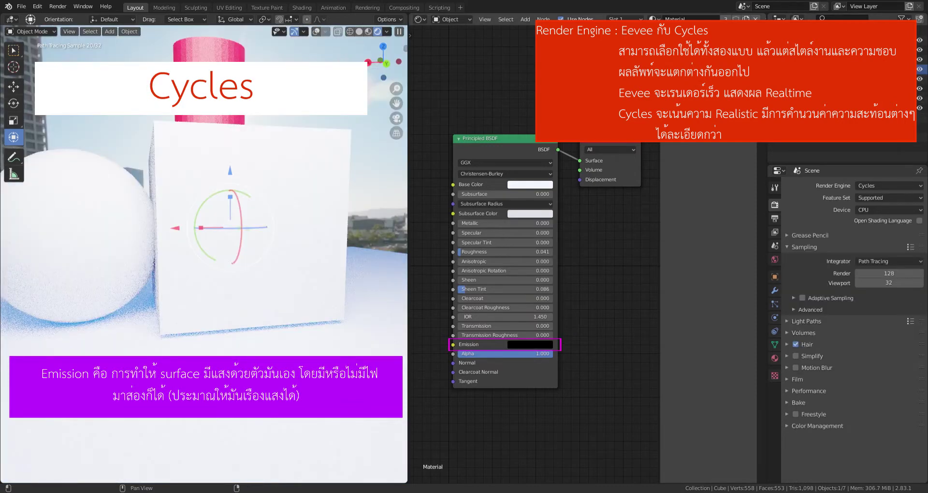
Hide two objects in the Outliner and drag the cube's Alpha down to 0.000
drag(544, 353, 480, 353)
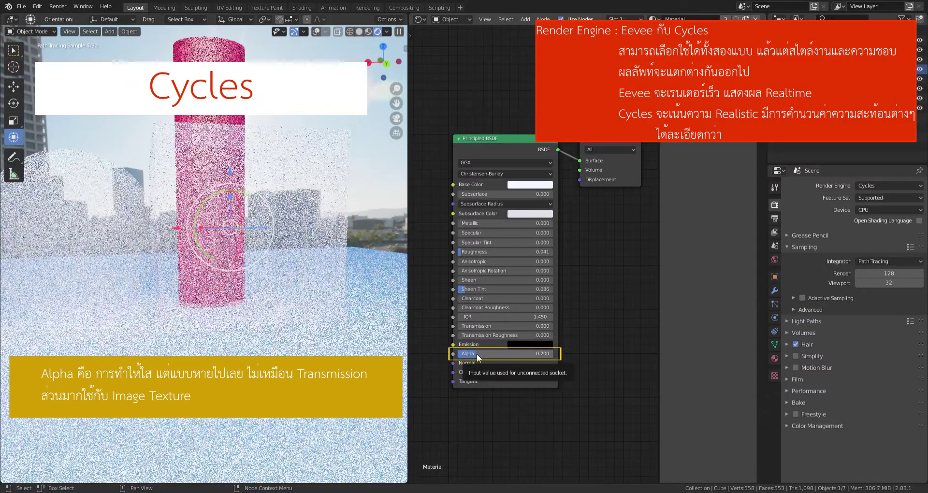
drag(476, 354, 510, 354)
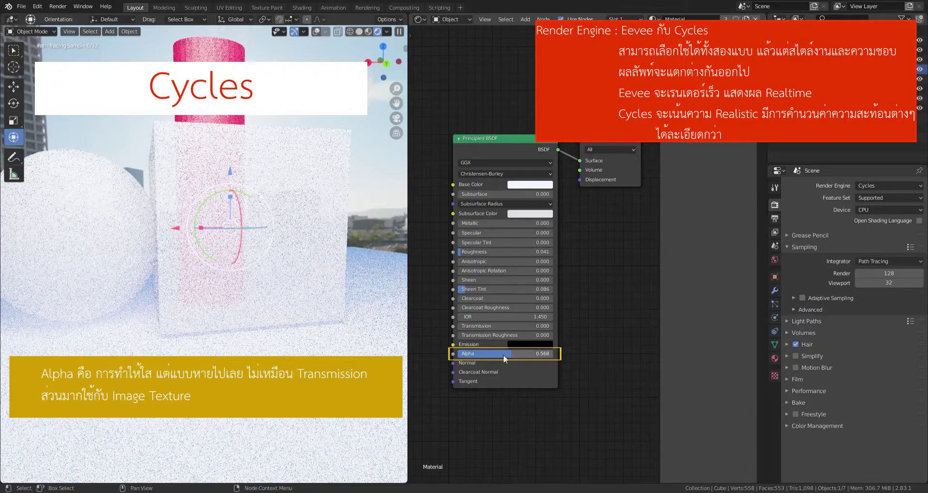
click(920, 50)
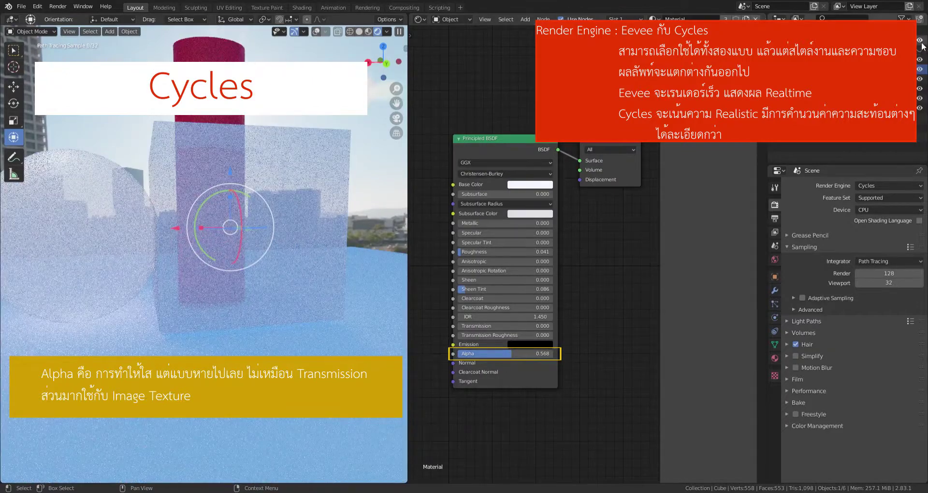
click(919, 89)
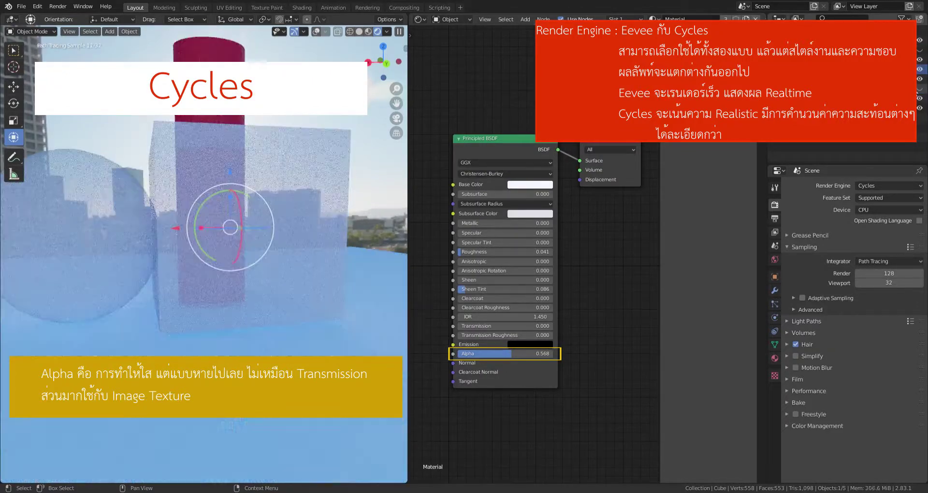
middle_drag(279, 284, 268, 303)
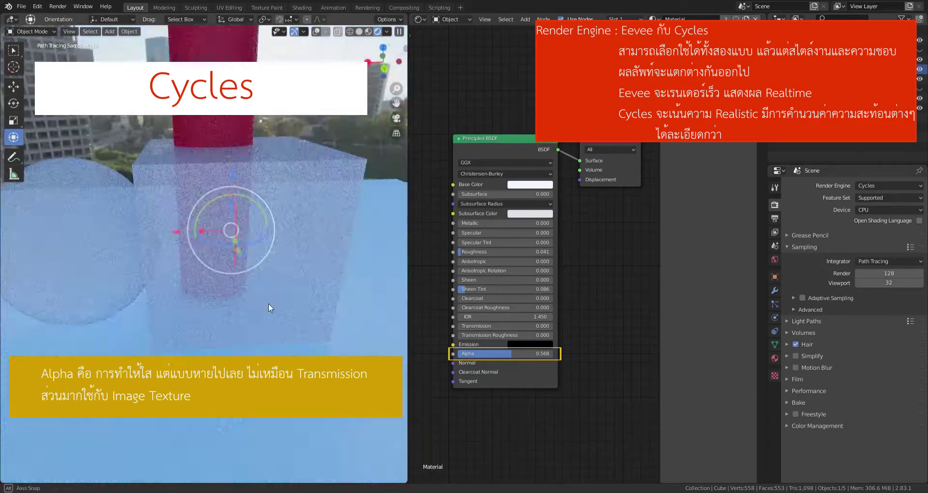
drag(511, 353, 465, 359)
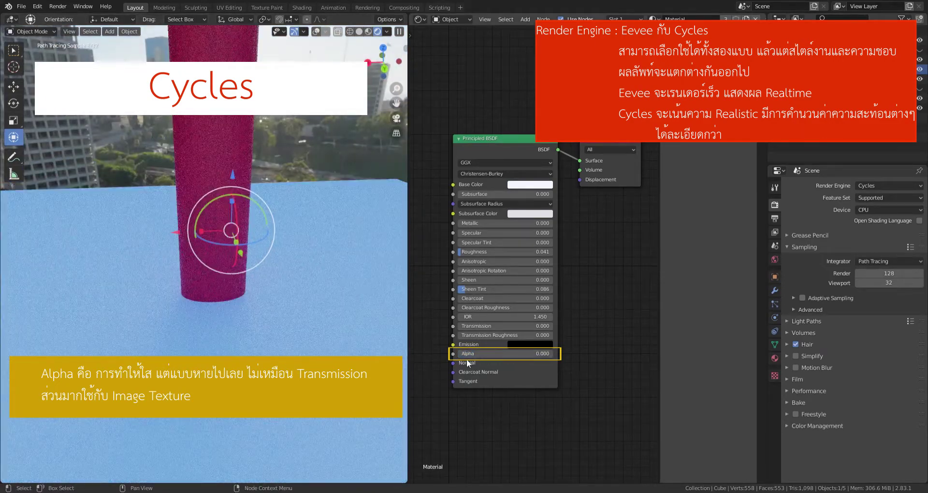